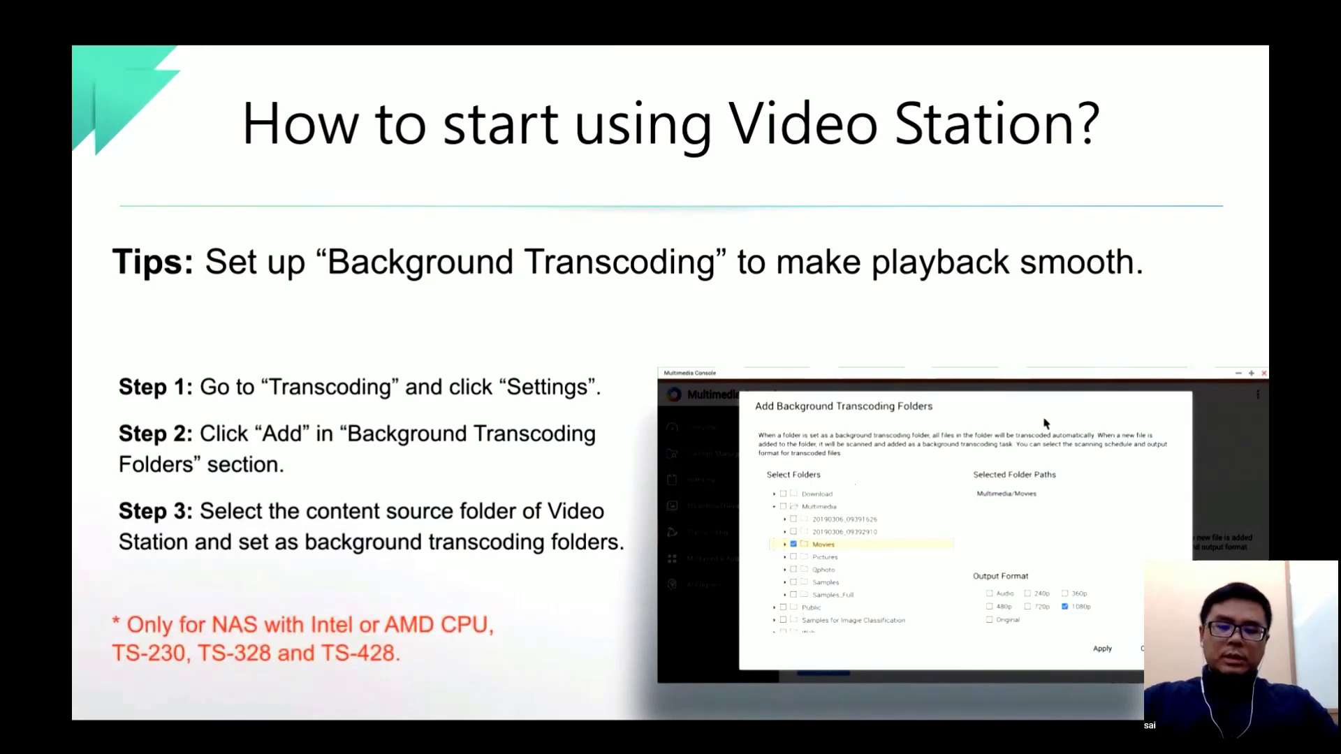
- Switch from the presentation to the NAS desktop and open Multimedia Console
{"action": "key", "text": "Right"}
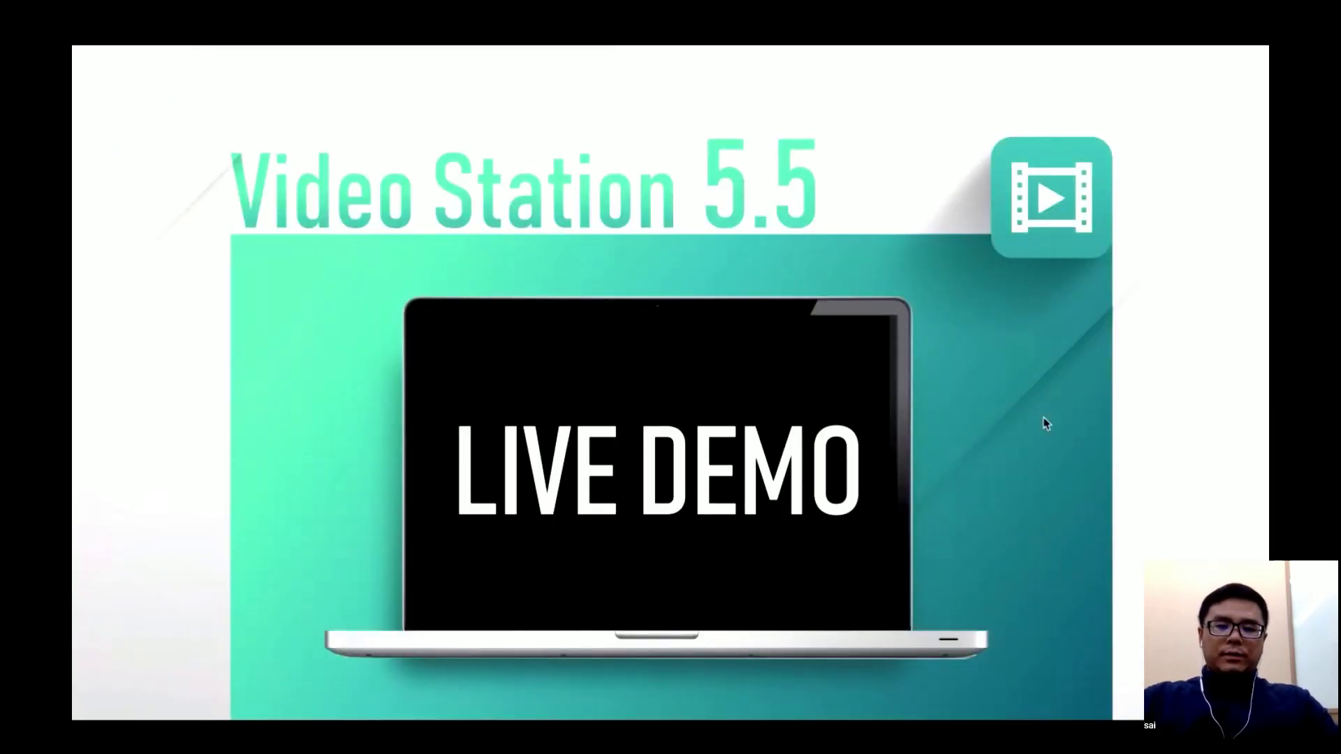
{"action": "key", "text": "alt+Tab"}
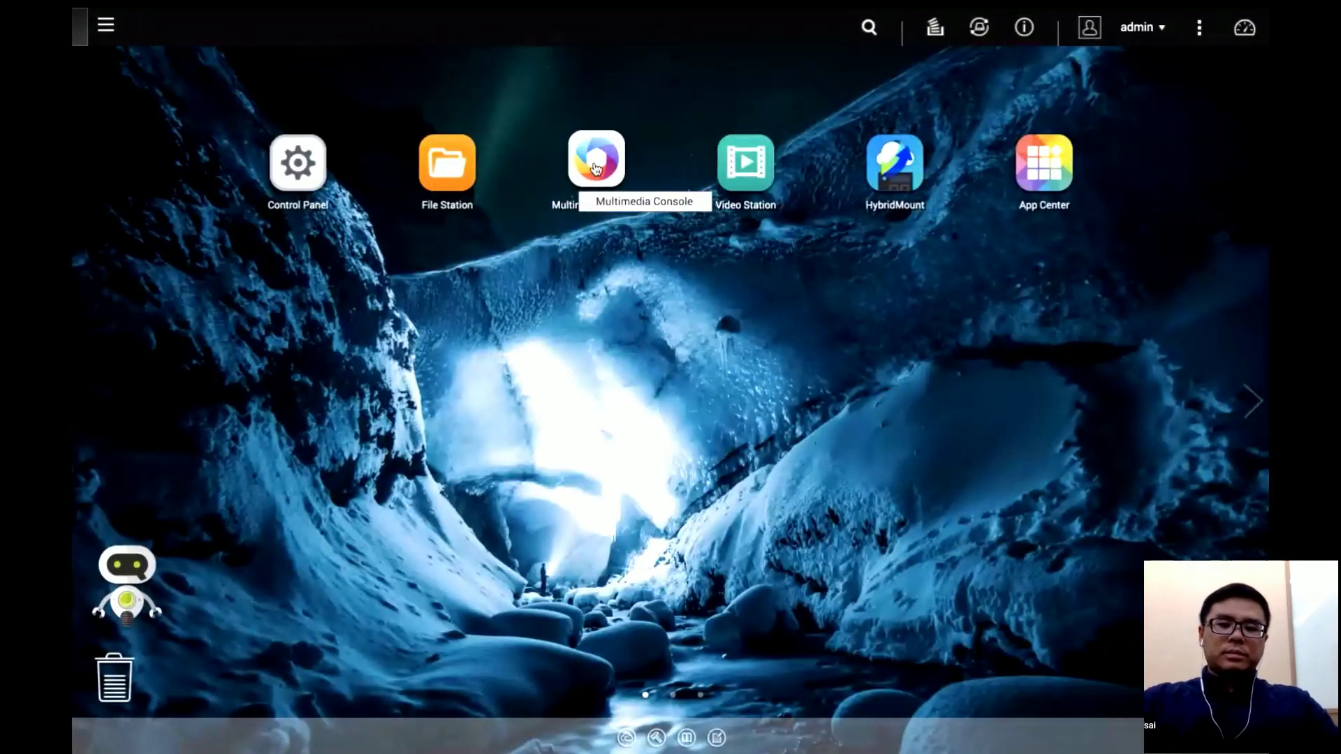
{"action": "left_click", "coordinate": [595, 168]}
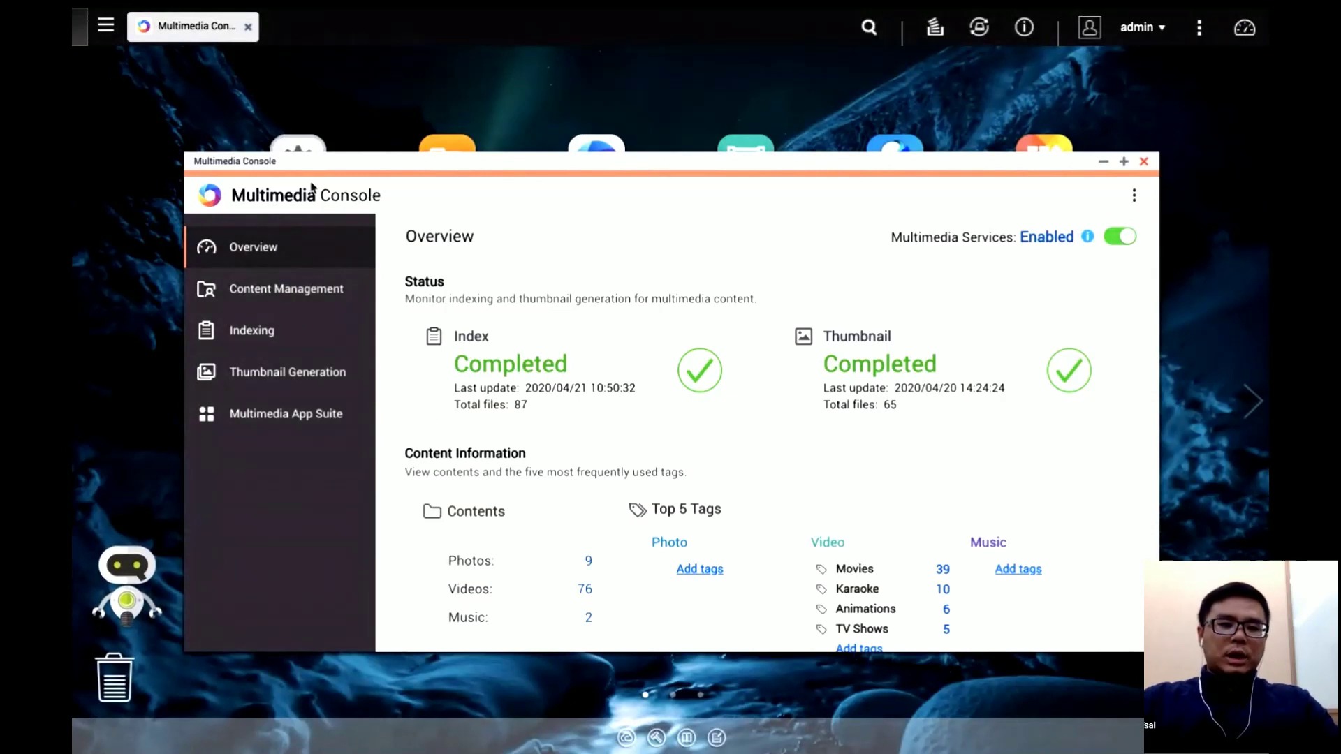
{"action": "left_click", "coordinate": [106, 27]}
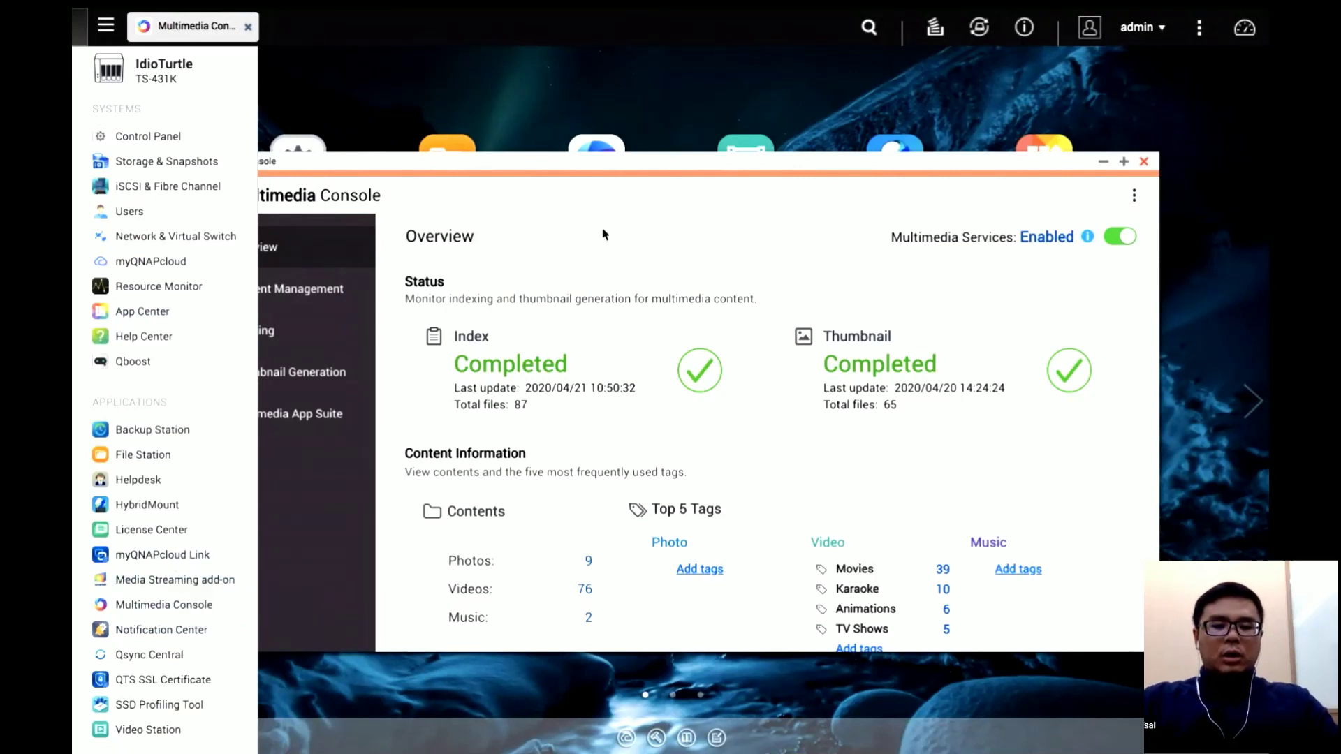
{"action": "left_click", "coordinate": [448, 162]}
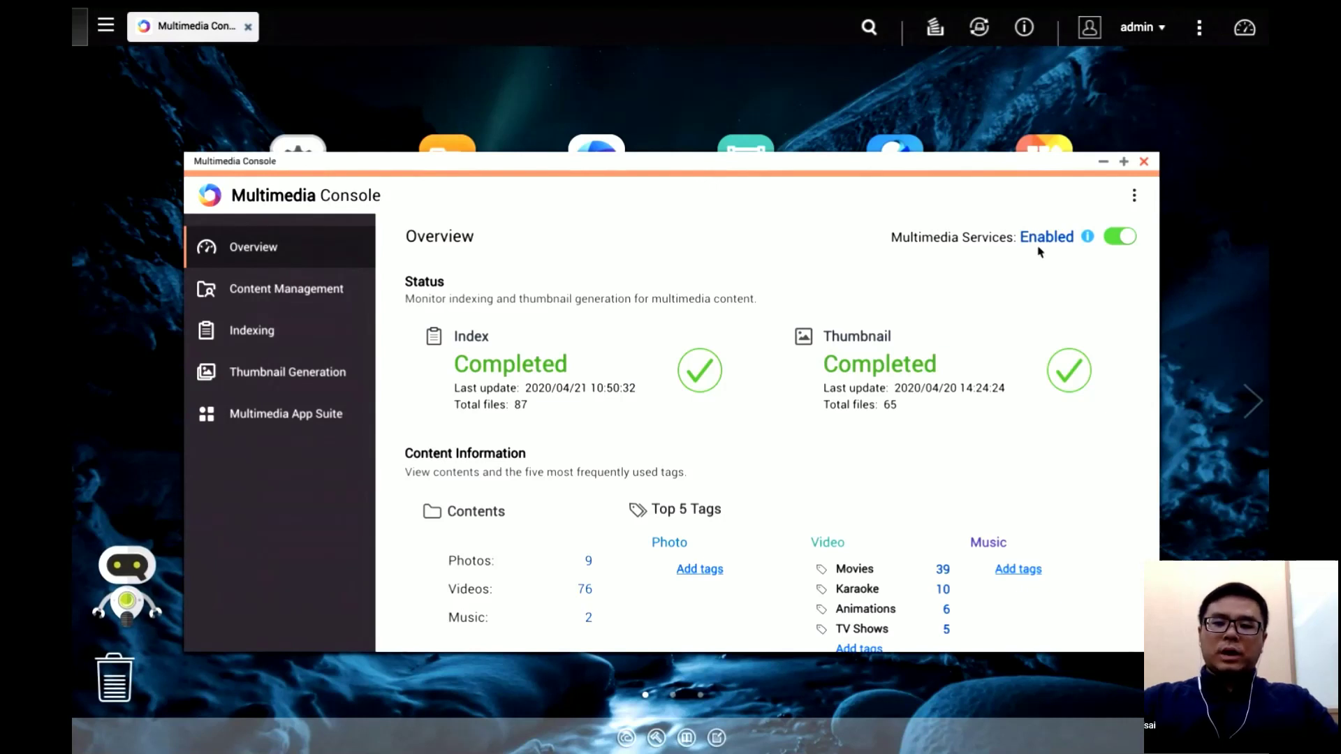
- Examine the installation status and permissions of the applications in the Multimedia App Suite, including Video Station
{"action": "left_click", "coordinate": [287, 423]}
{"action": "scroll", "coordinate": [701, 444], "scroll_direction": "down", "scroll_amount": 1}
{"action": "scroll", "coordinate": [701, 444], "scroll_direction": "down", "scroll_amount": 1}
{"action": "scroll", "coordinate": [701, 444], "scroll_direction": "up", "scroll_amount": 1}
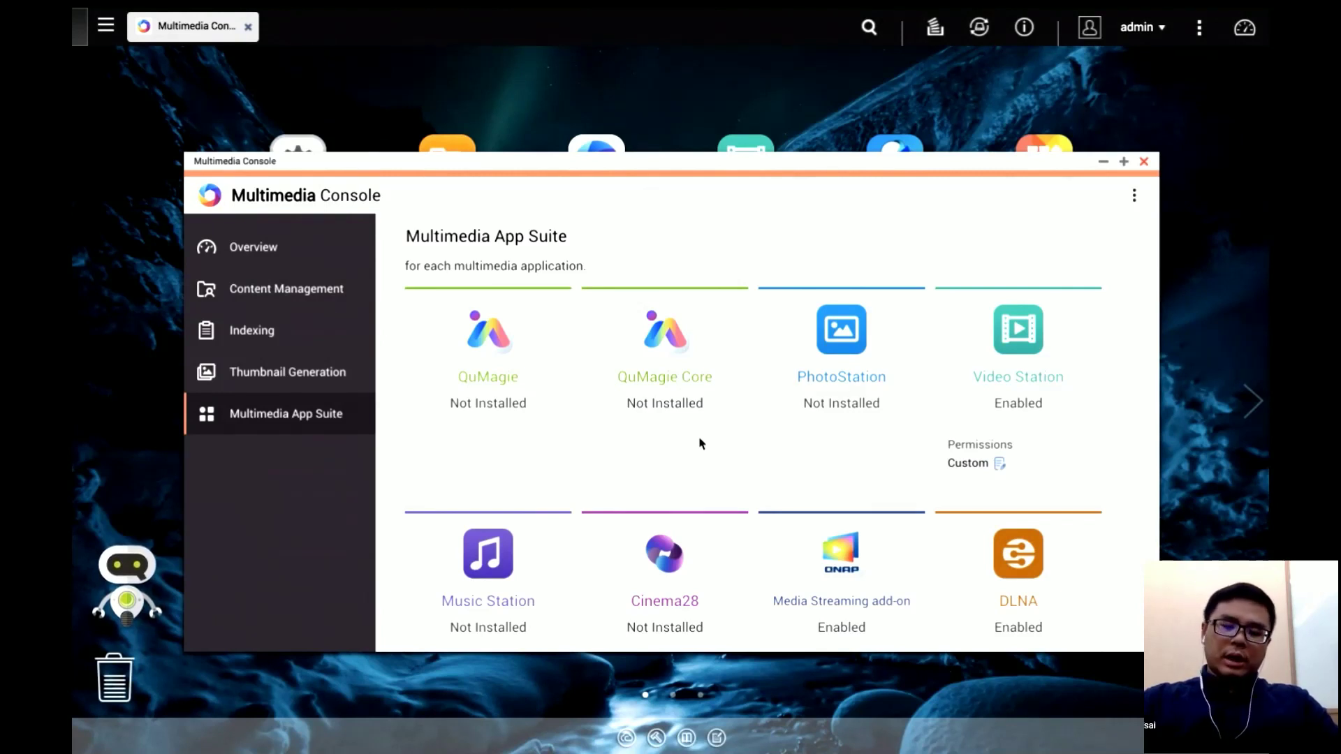
{"action": "scroll", "coordinate": [701, 444], "scroll_direction": "down", "scroll_amount": 1}
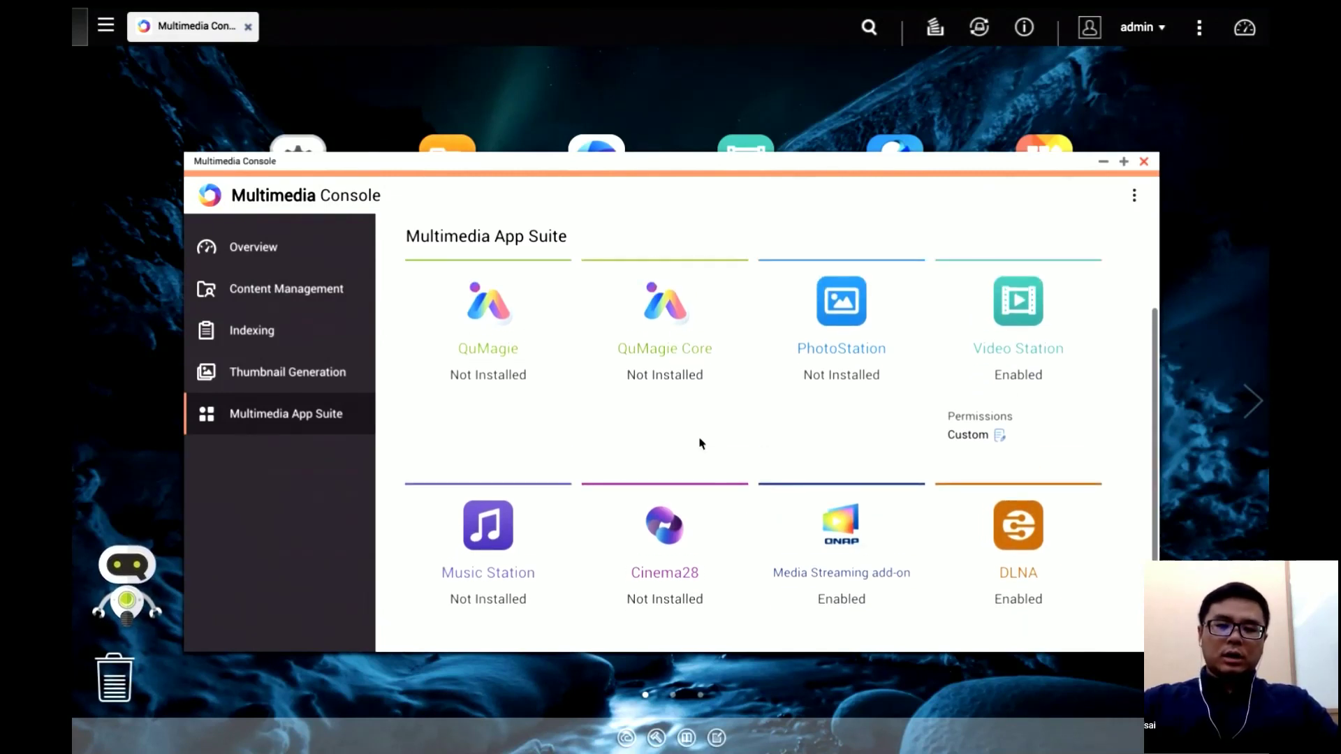
{"action": "scroll", "coordinate": [701, 444], "scroll_direction": "down", "scroll_amount": 1}
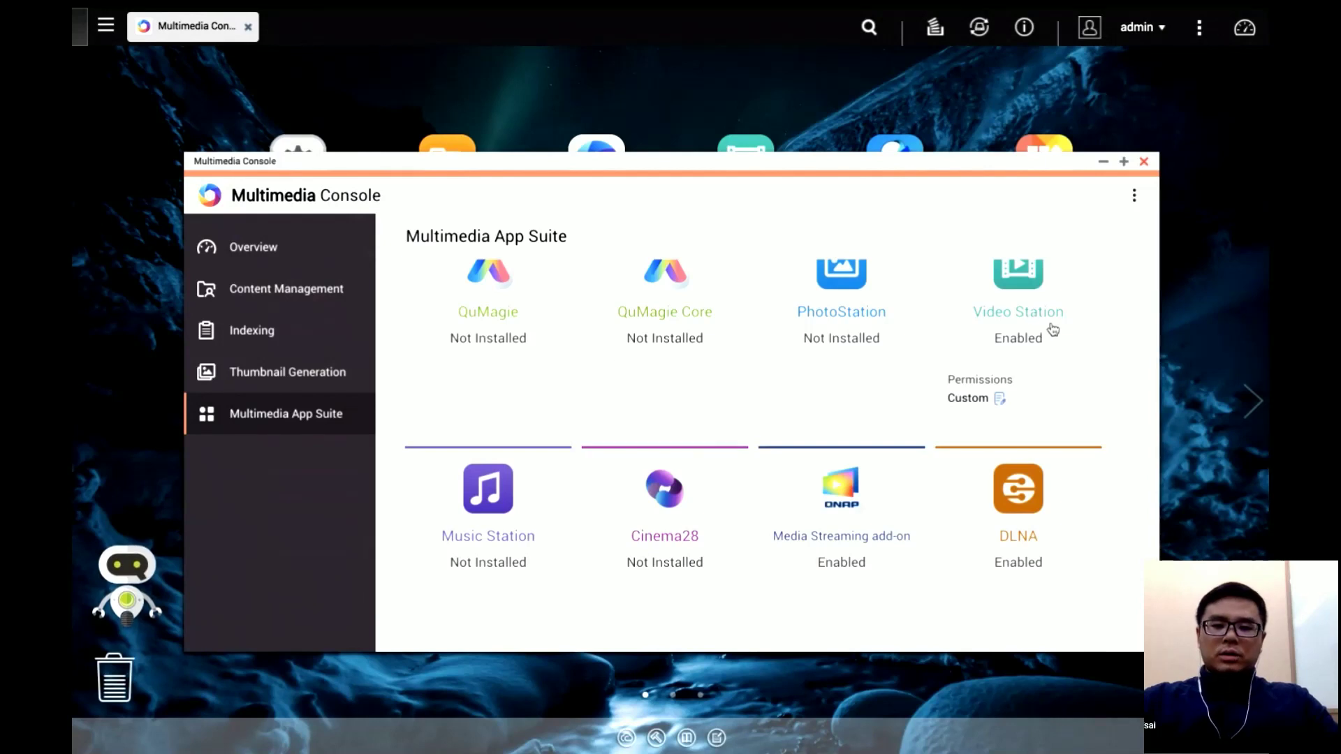
{"action": "scroll", "coordinate": [1051, 325], "scroll_direction": "up", "scroll_amount": 3}
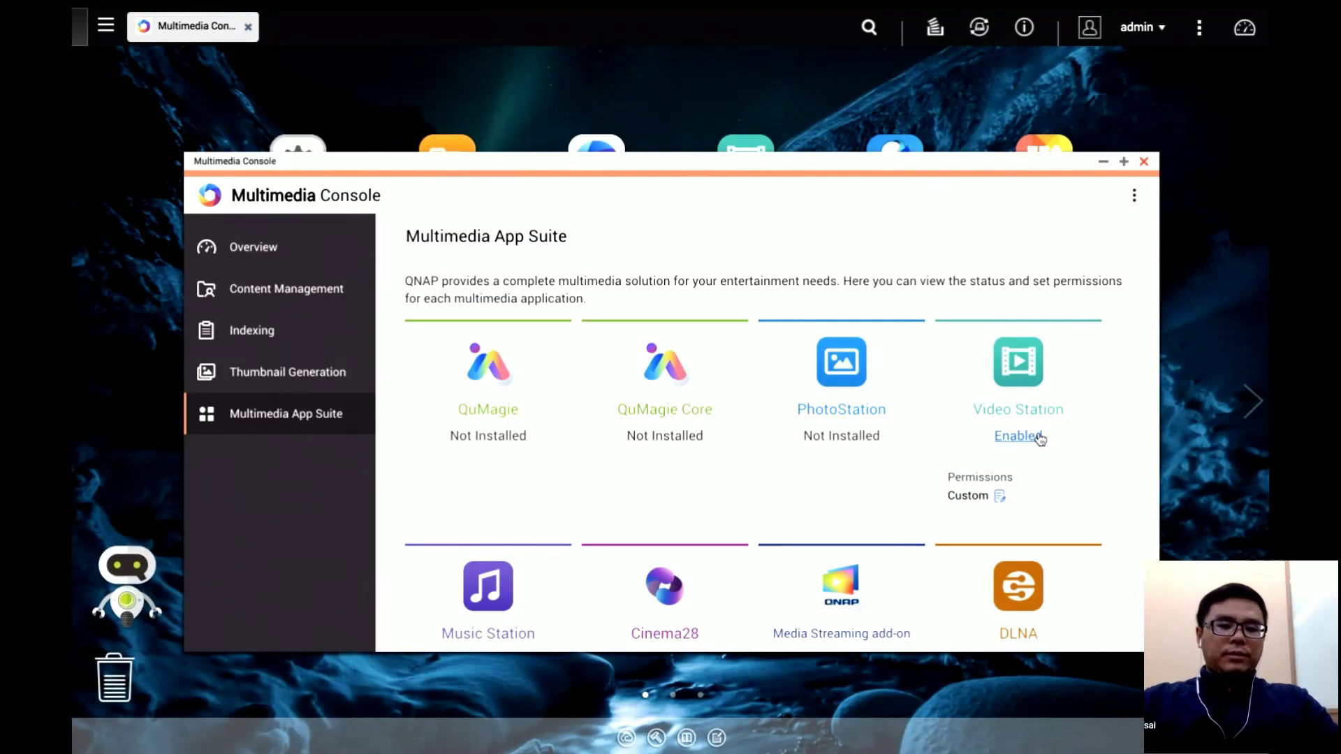
- Open Video Station's content sources for editing in Content Management and apply the selected source folders
{"action": "left_click", "coordinate": [299, 292]}
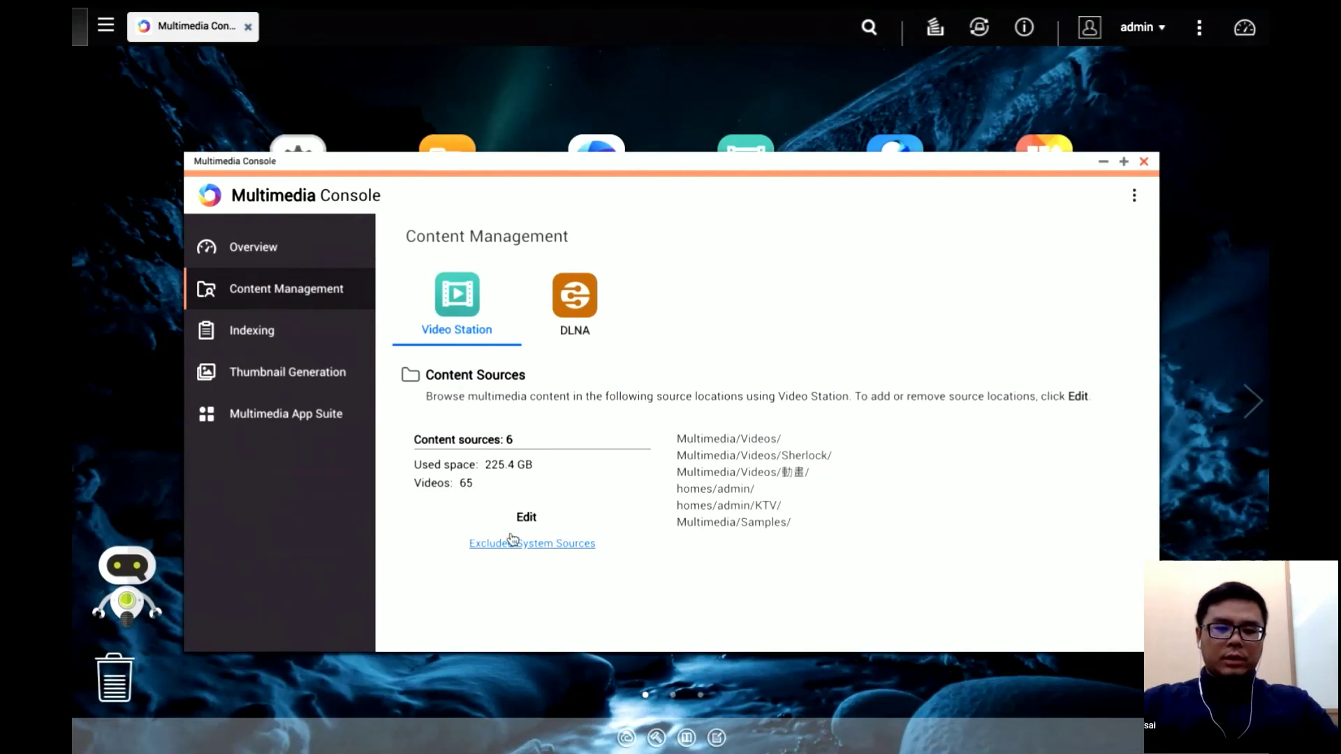
{"action": "left_click", "coordinate": [526, 517]}
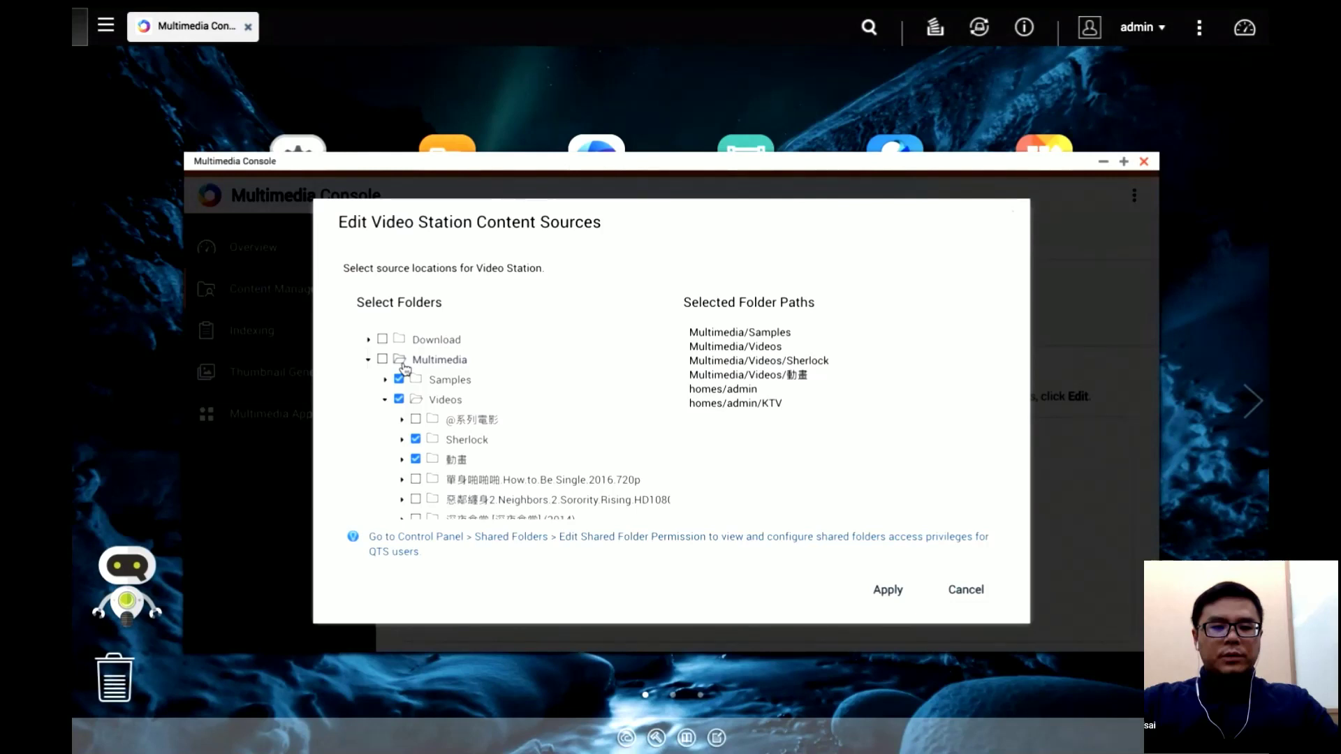
{"action": "left_click", "coordinate": [887, 590]}
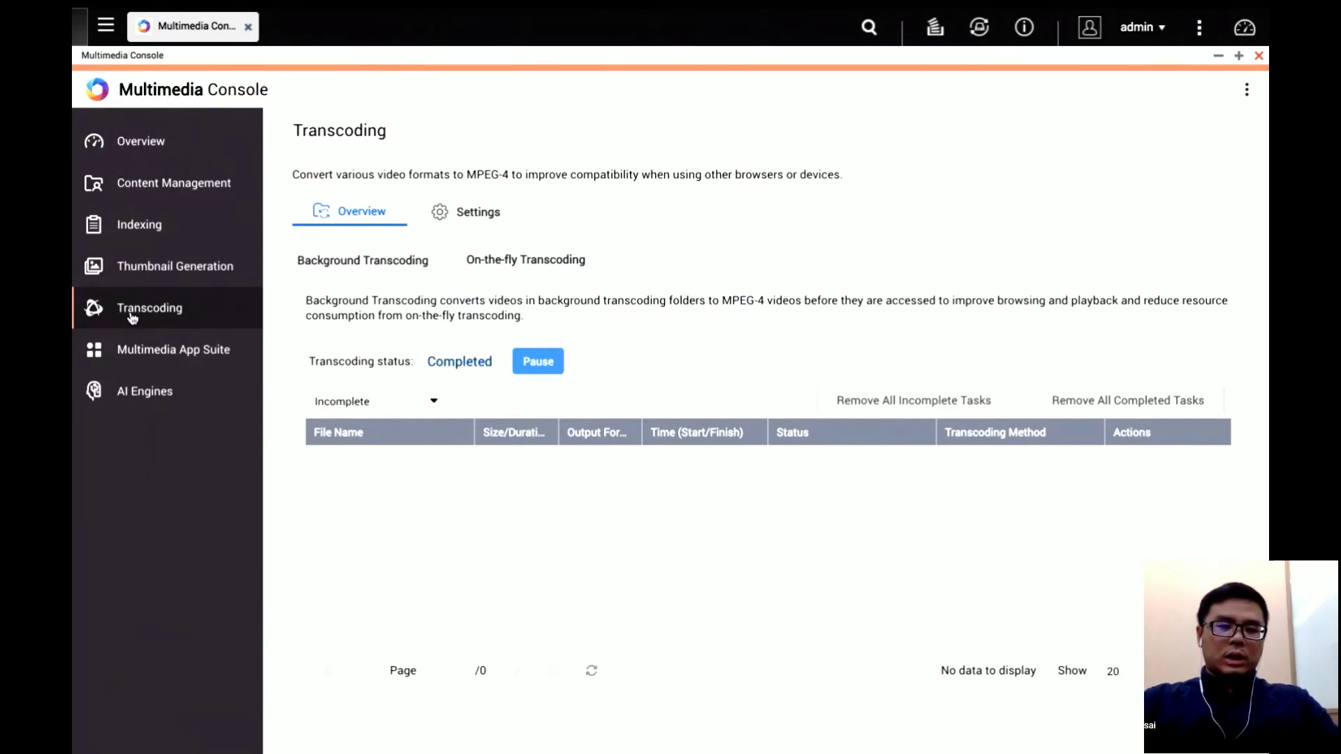
- Add the Multimedia folder as a background transcoding folder with 1080p as its only output format
{"action": "left_click", "coordinate": [479, 213]}
{"action": "scroll", "coordinate": [730, 393], "scroll_direction": "down", "scroll_amount": 2}
{"action": "scroll", "coordinate": [744, 445], "scroll_direction": "up", "scroll_amount": 2}
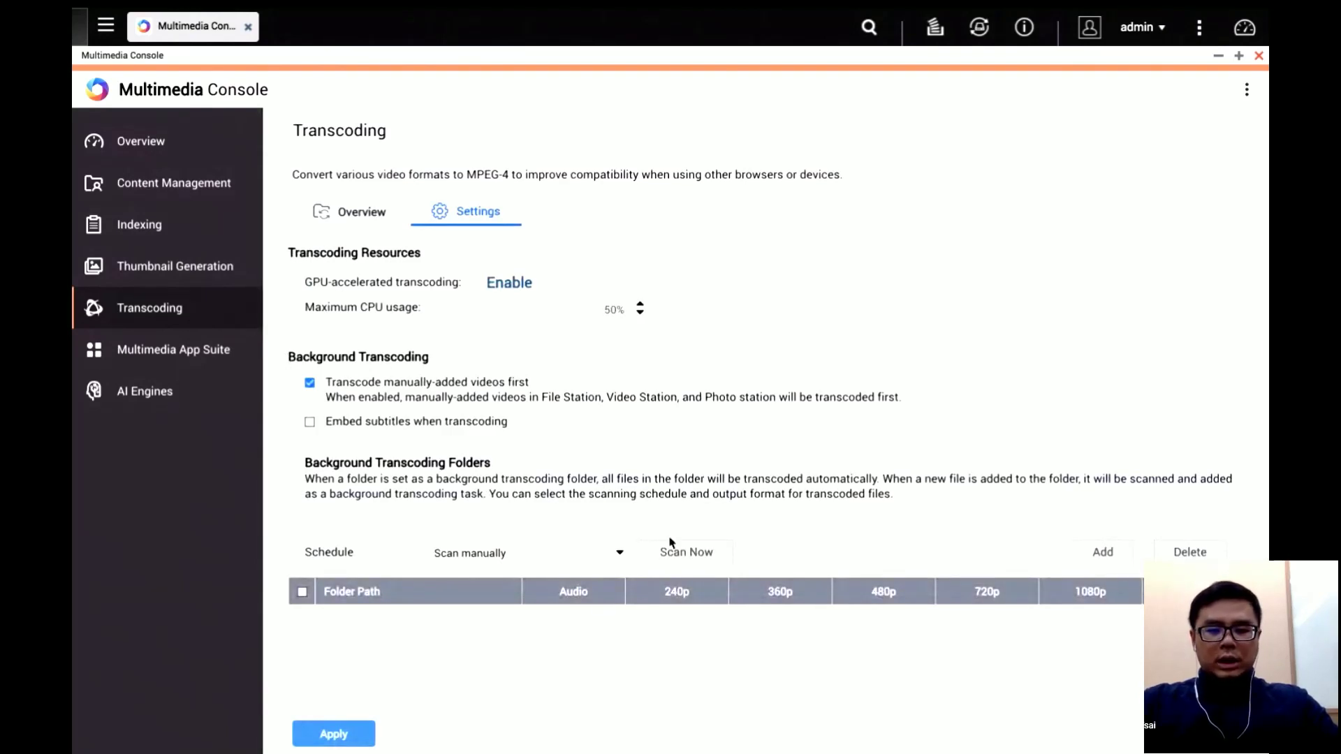
{"action": "left_click", "coordinate": [1124, 555]}
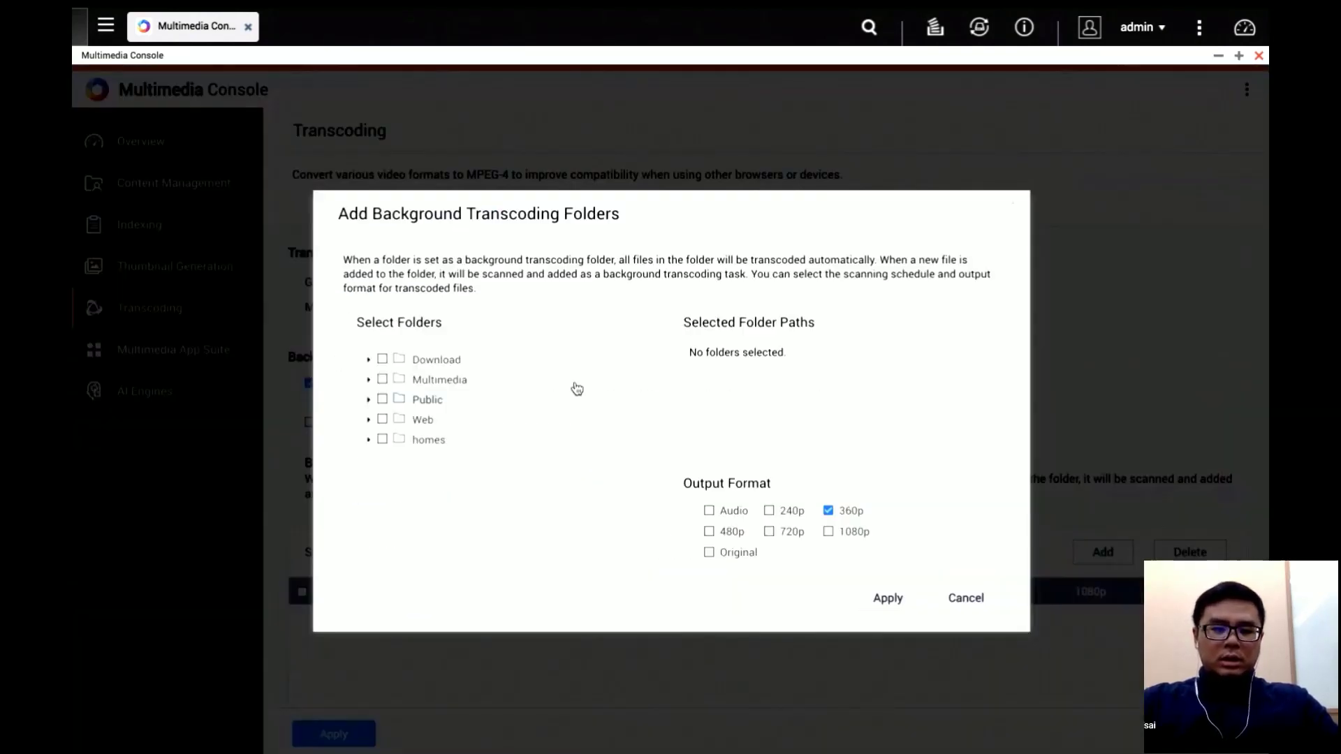
{"action": "left_click", "coordinate": [382, 379]}
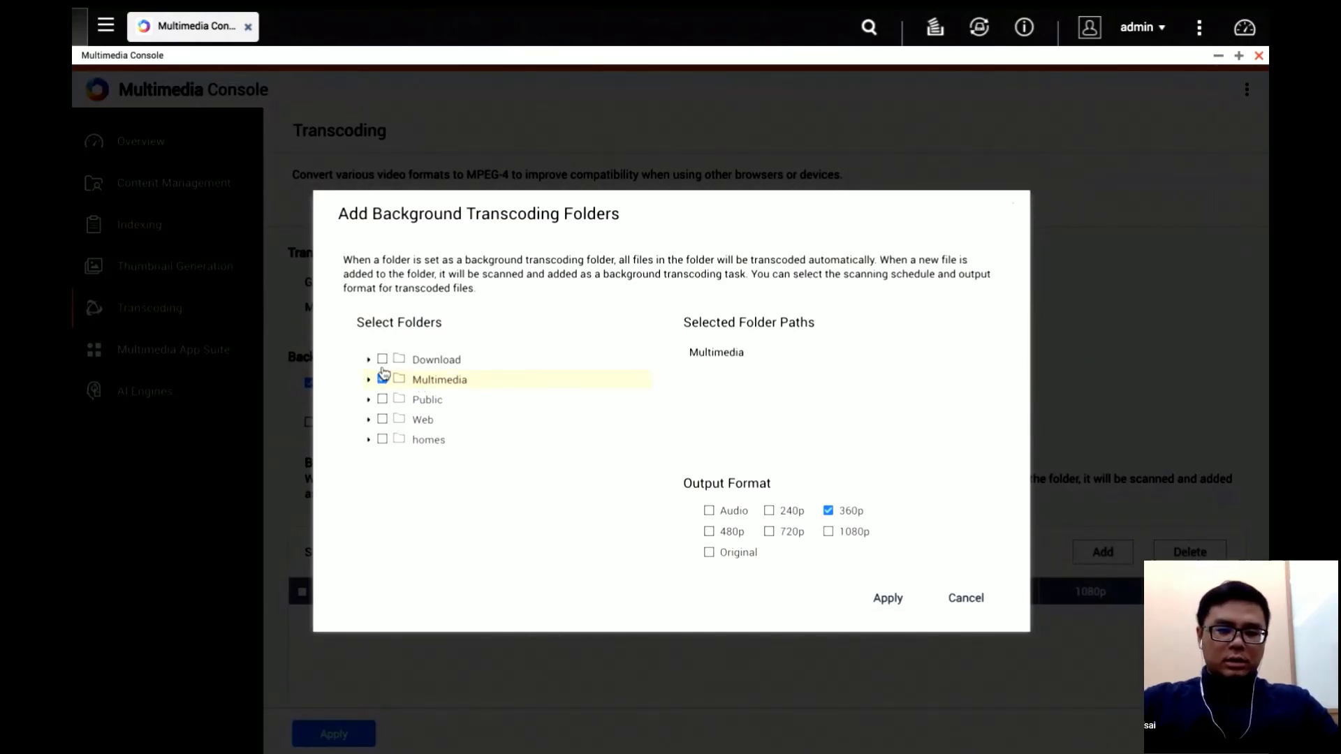
{"action": "left_click", "coordinate": [829, 532]}
{"action": "left_click", "coordinate": [829, 511]}
{"action": "left_click", "coordinate": [885, 601]}
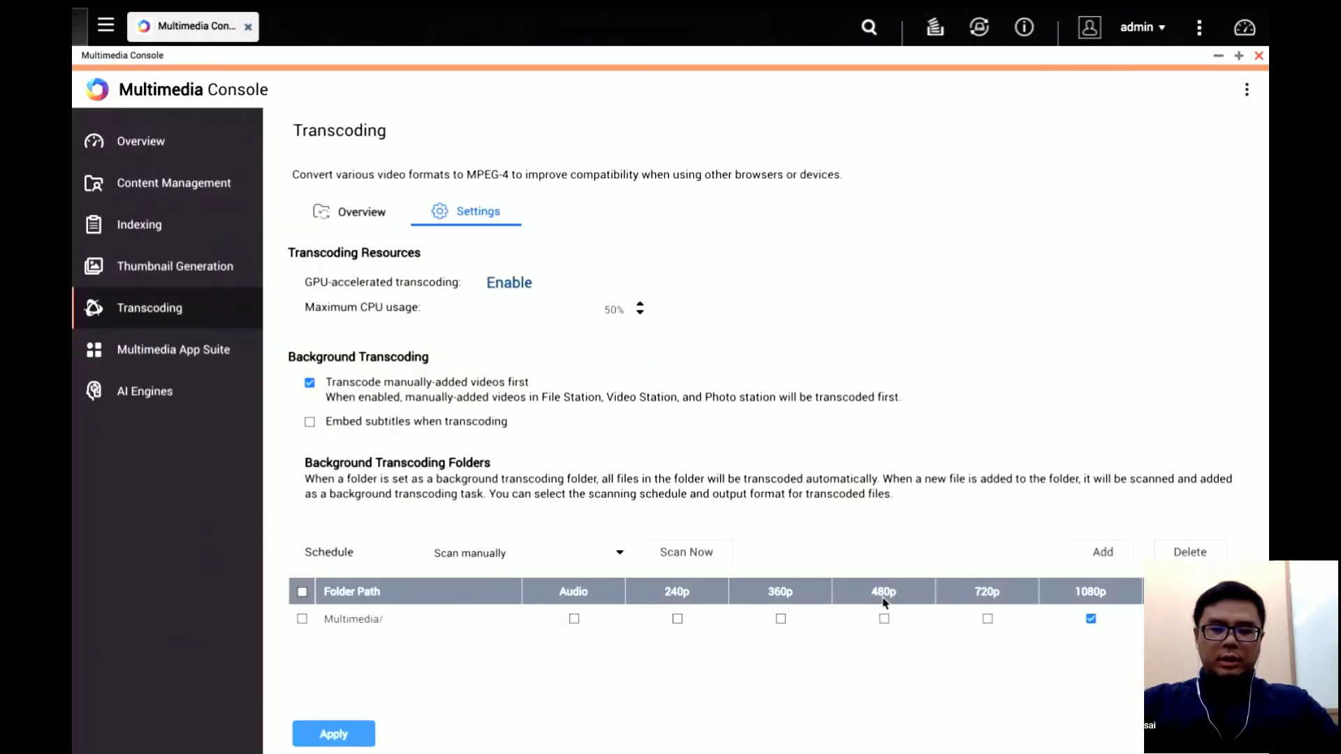
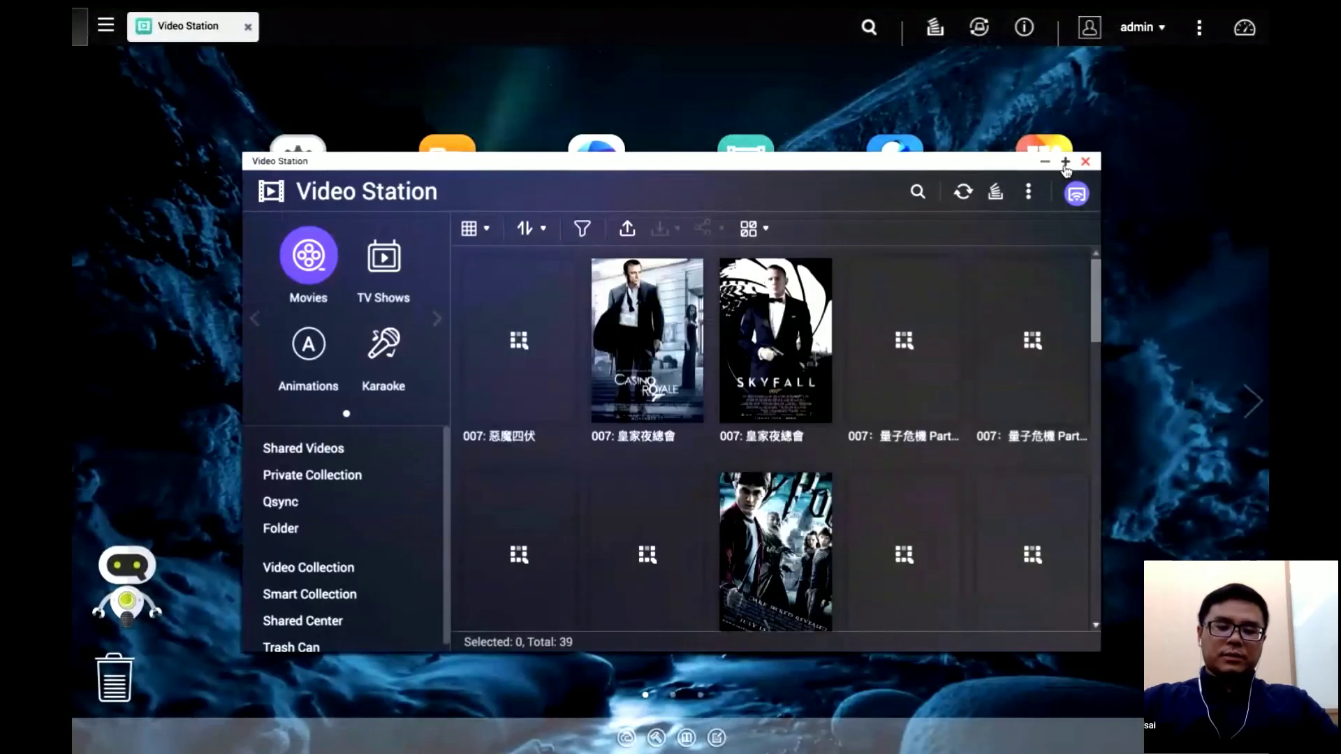
- Maximize the Video Station window and open its category settings
{"action": "left_click", "coordinate": [1066, 164]}
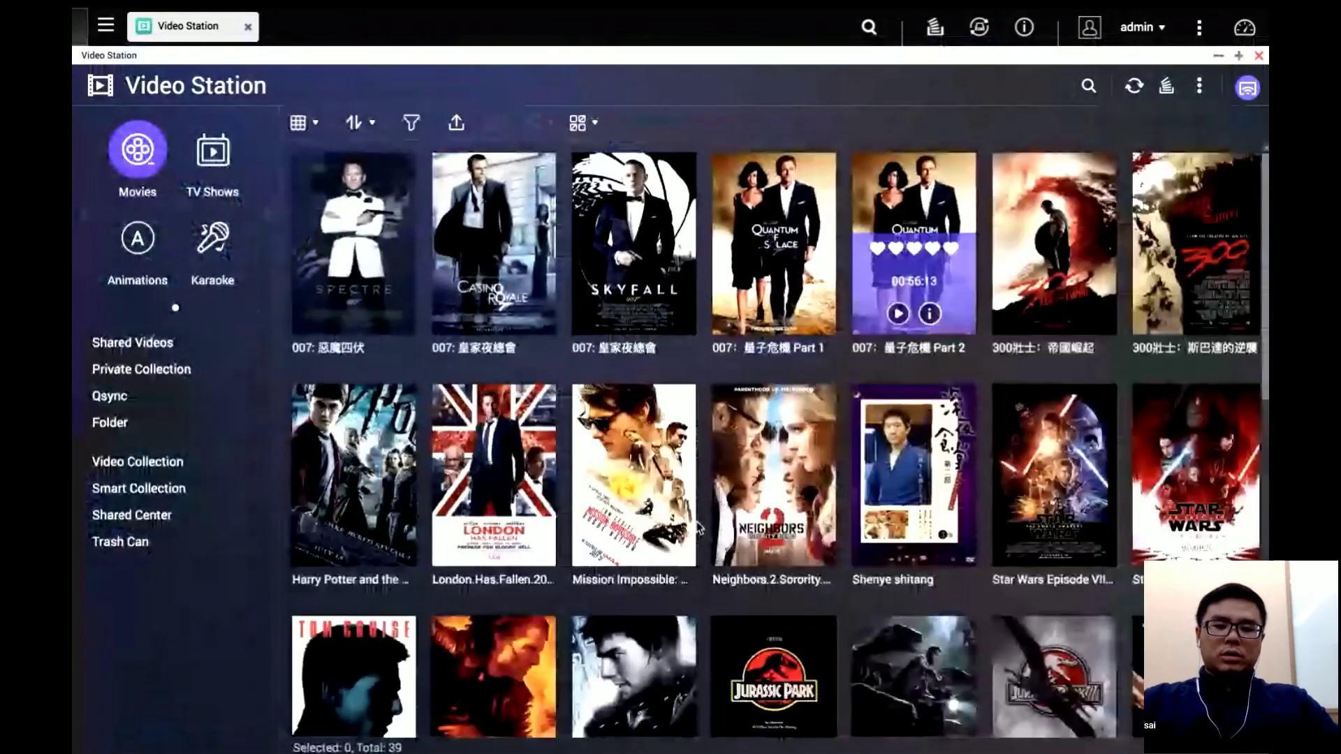
{"action": "mouse_move", "coordinate": [734, 389]}
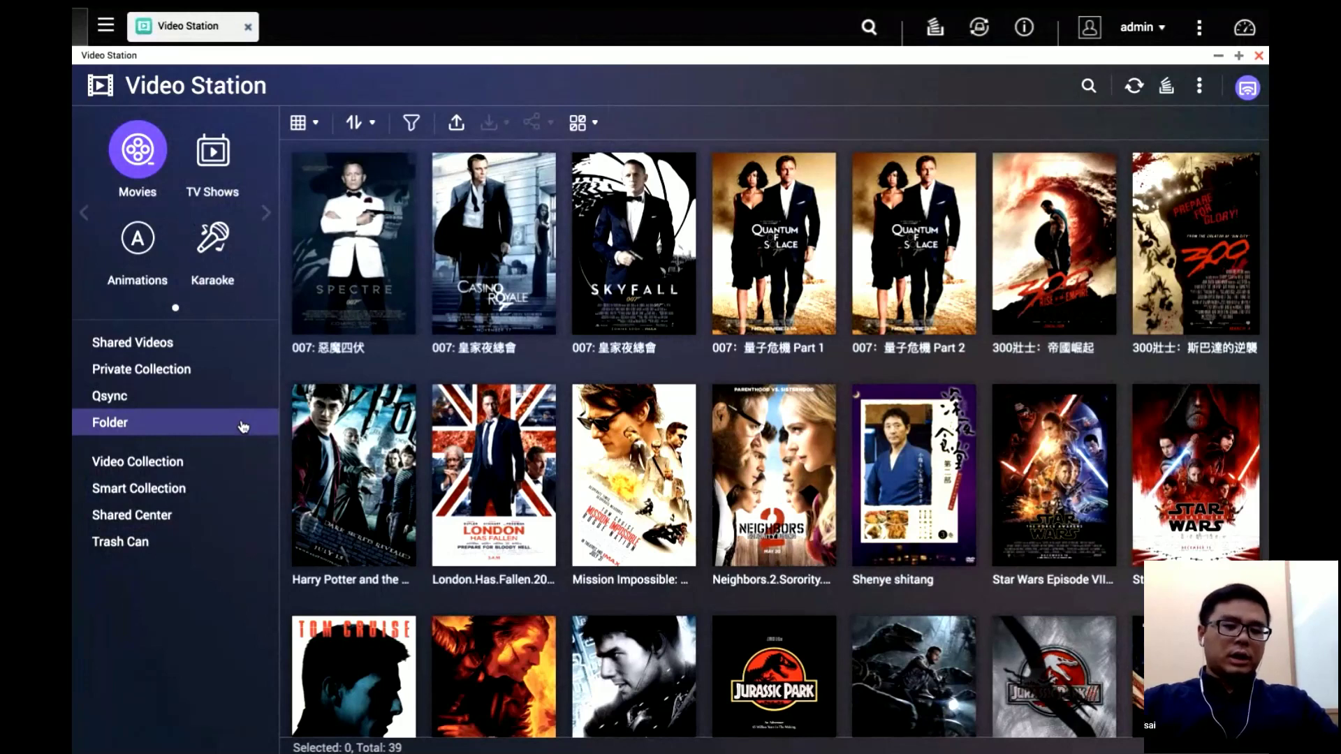
{"action": "left_click", "coordinate": [1203, 98]}
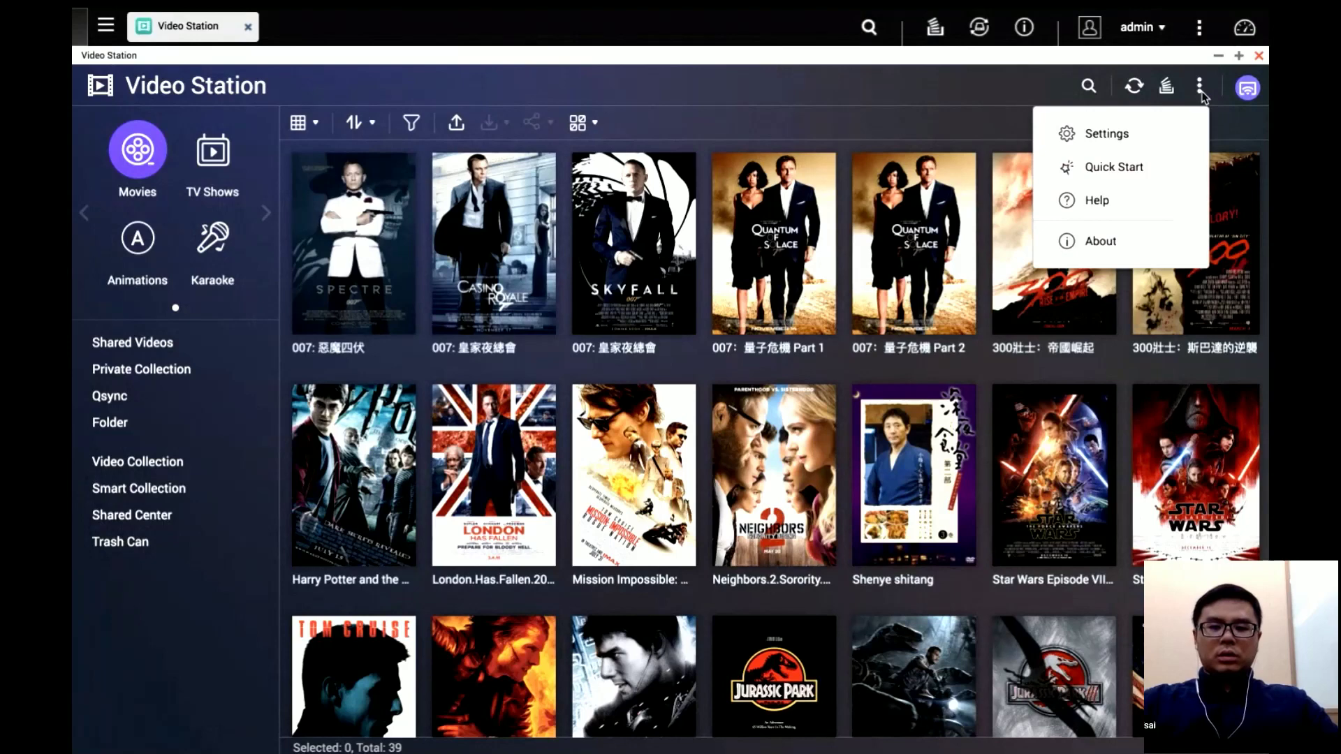
{"action": "left_click", "coordinate": [1123, 127]}
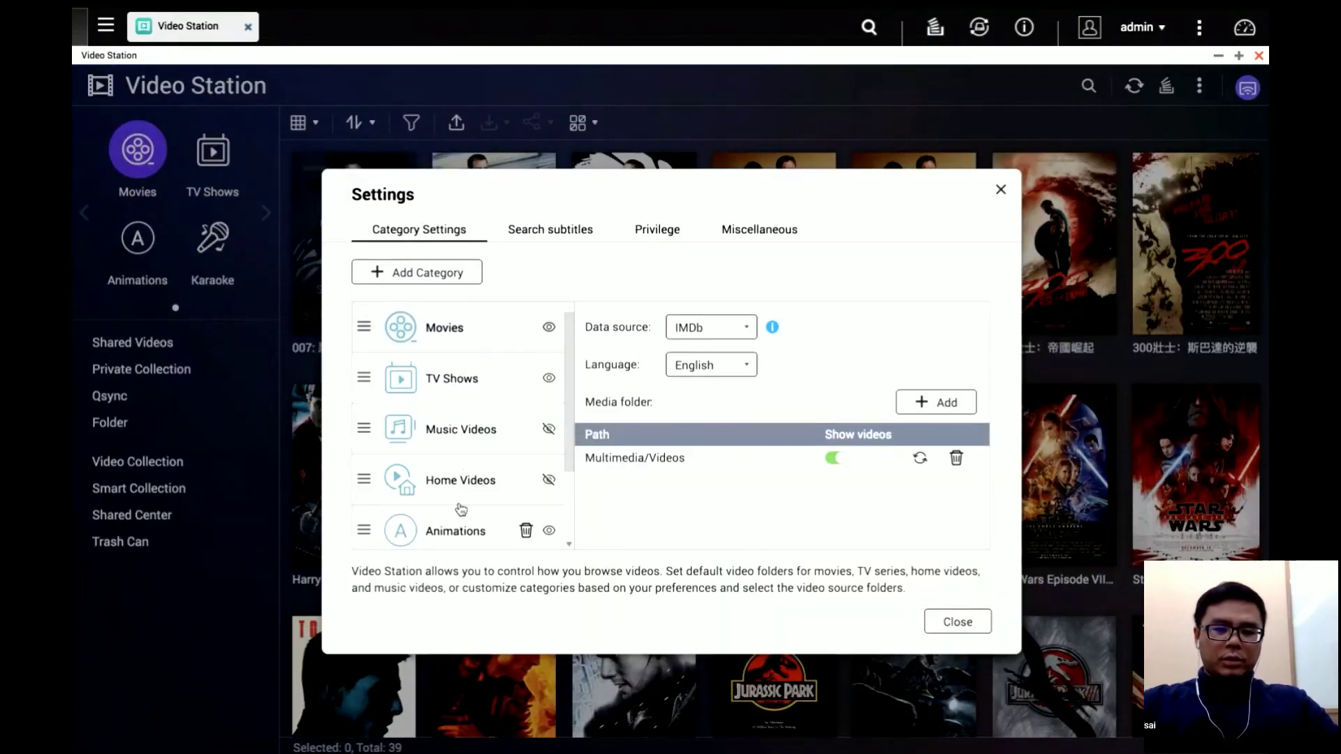
- Add the Multimedia/Samples folder to the TV Shows category with the category applied to all its videos, and close the settings
{"action": "scroll", "coordinate": [461, 509], "scroll_direction": "down", "scroll_amount": 1}
{"action": "scroll", "coordinate": [461, 508], "scroll_direction": "down", "scroll_amount": 2}
{"action": "scroll", "coordinate": [461, 509], "scroll_direction": "up", "scroll_amount": 3}
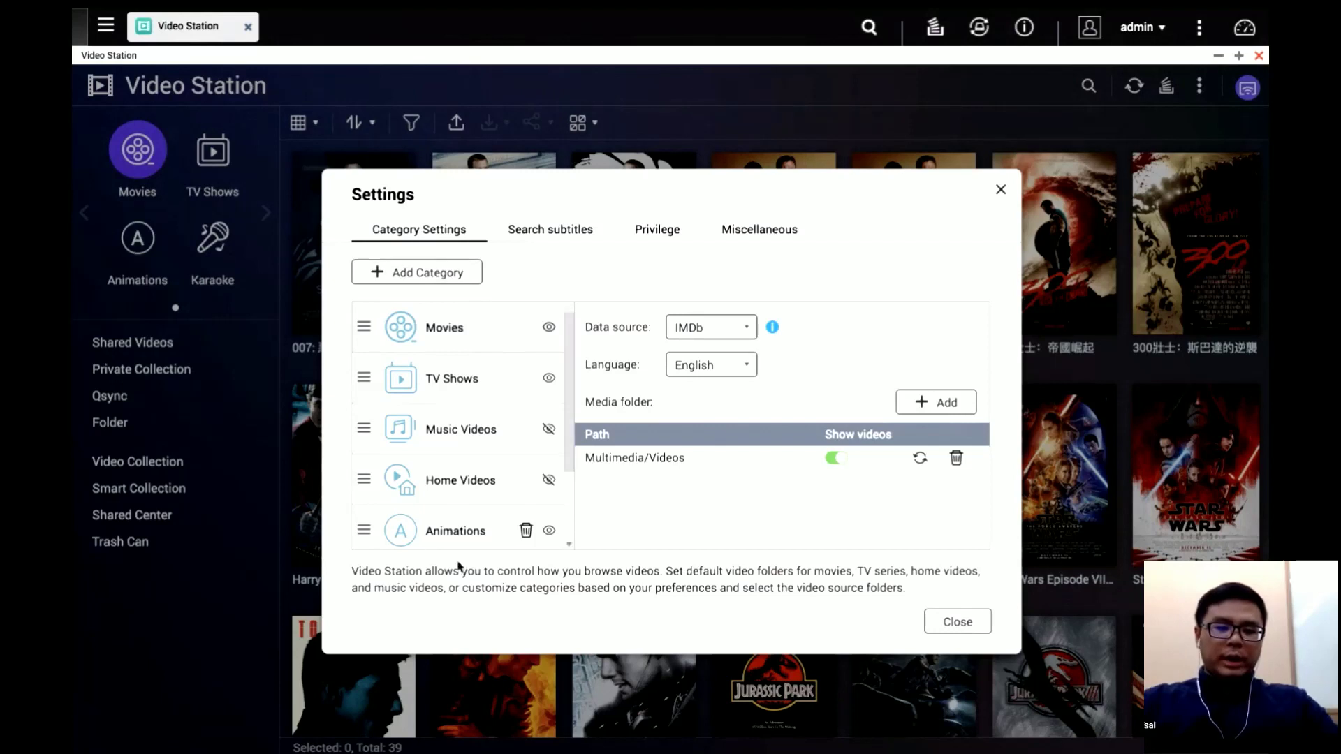
{"action": "scroll", "coordinate": [451, 517], "scroll_direction": "down", "scroll_amount": 2}
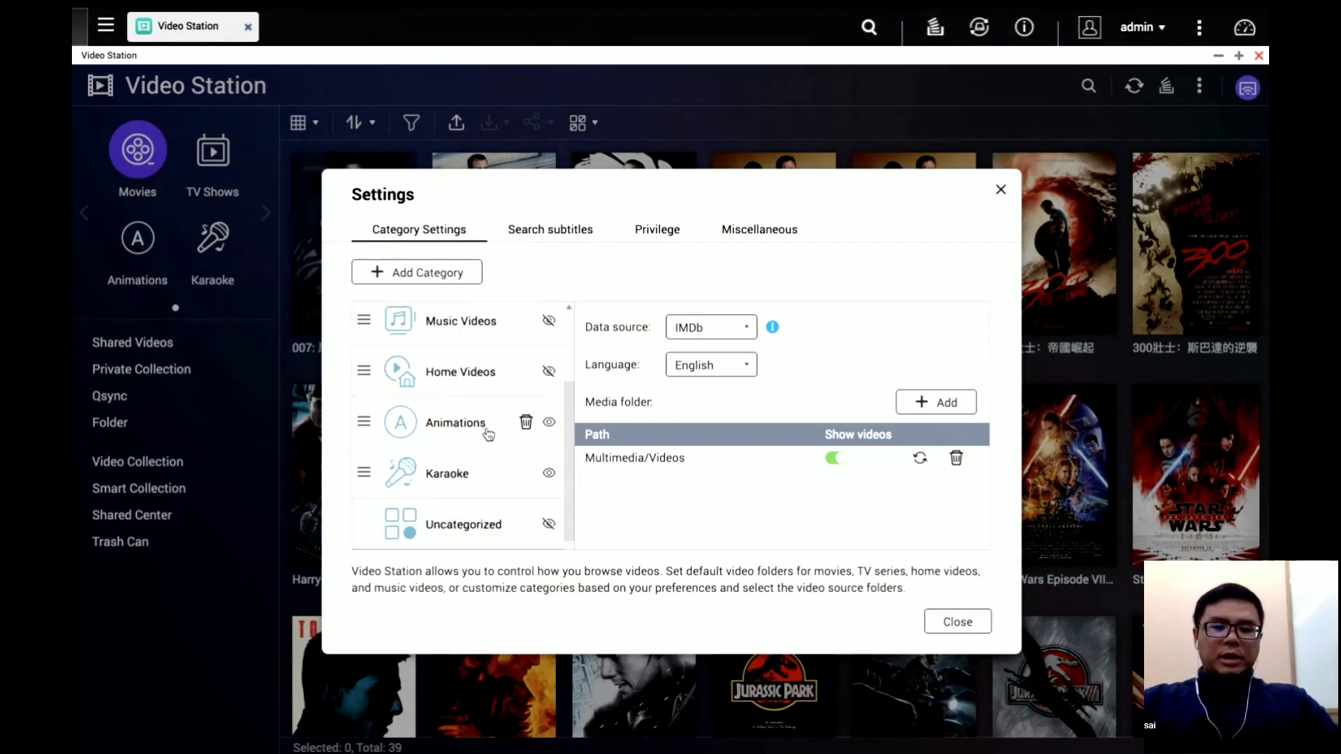
{"action": "scroll", "coordinate": [468, 429], "scroll_direction": "up", "scroll_amount": 1}
{"action": "scroll", "coordinate": [468, 429], "scroll_direction": "up", "scroll_amount": 2}
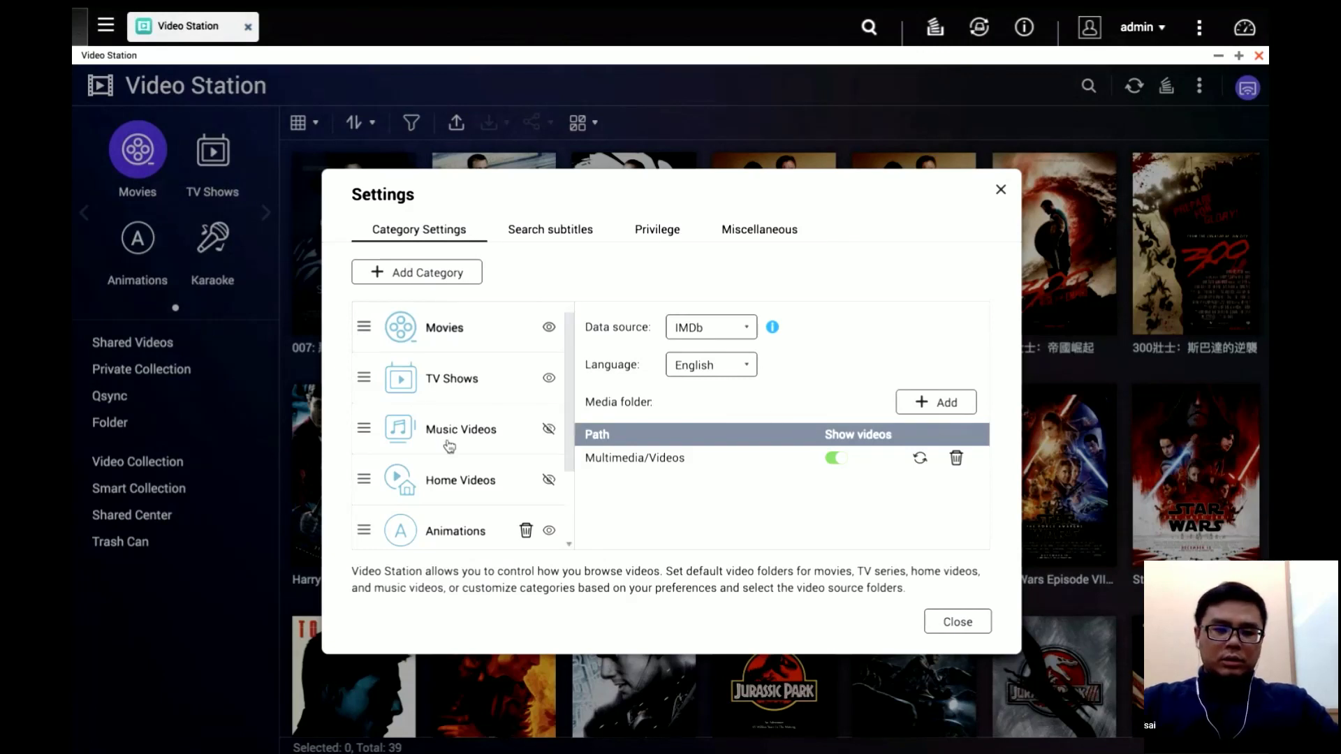
{"action": "left_click", "coordinate": [458, 381]}
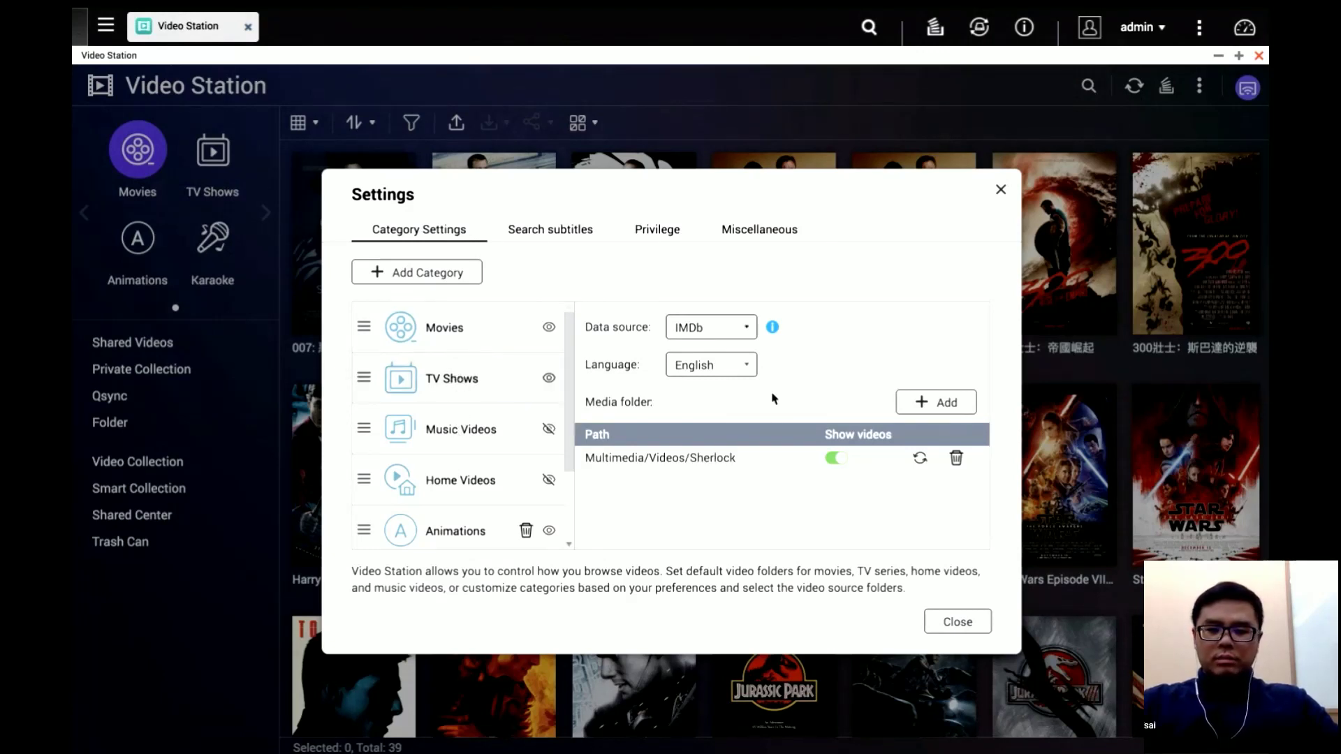
{"action": "left_click", "coordinate": [946, 405]}
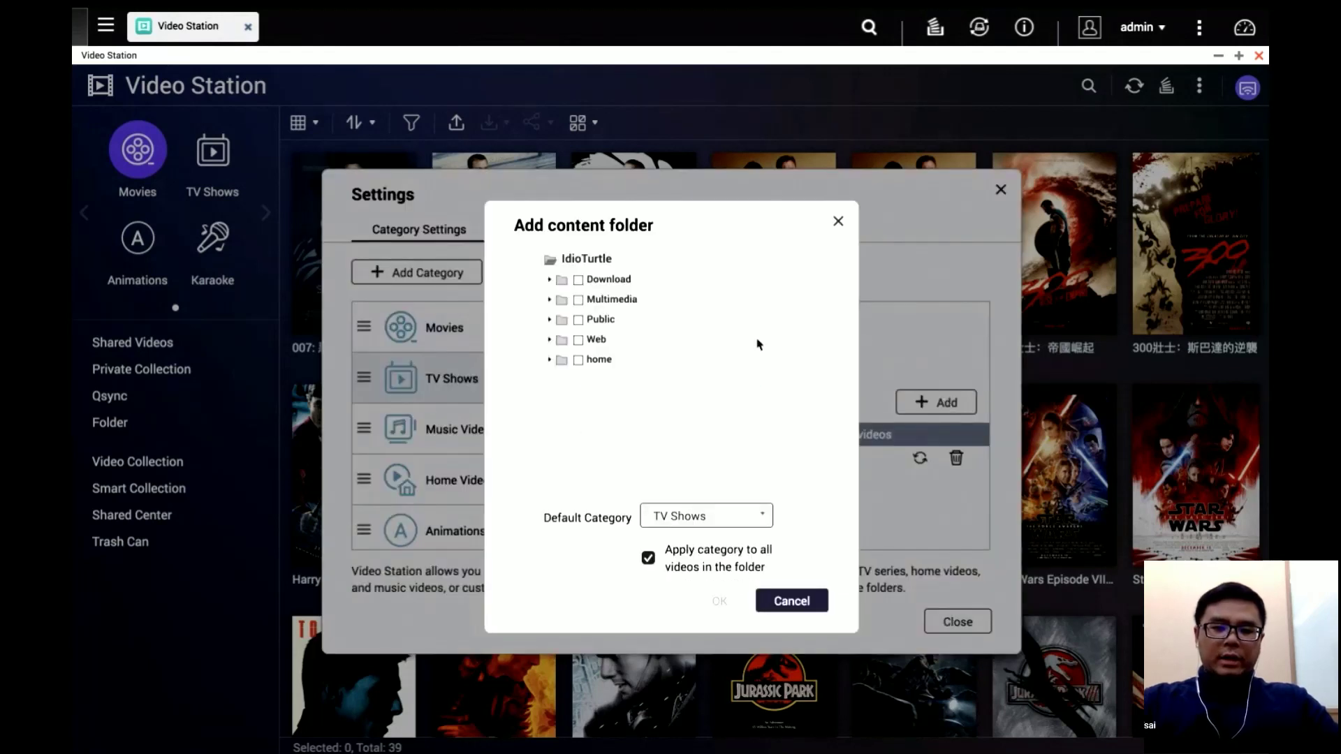
{"action": "left_click", "coordinate": [551, 301]}
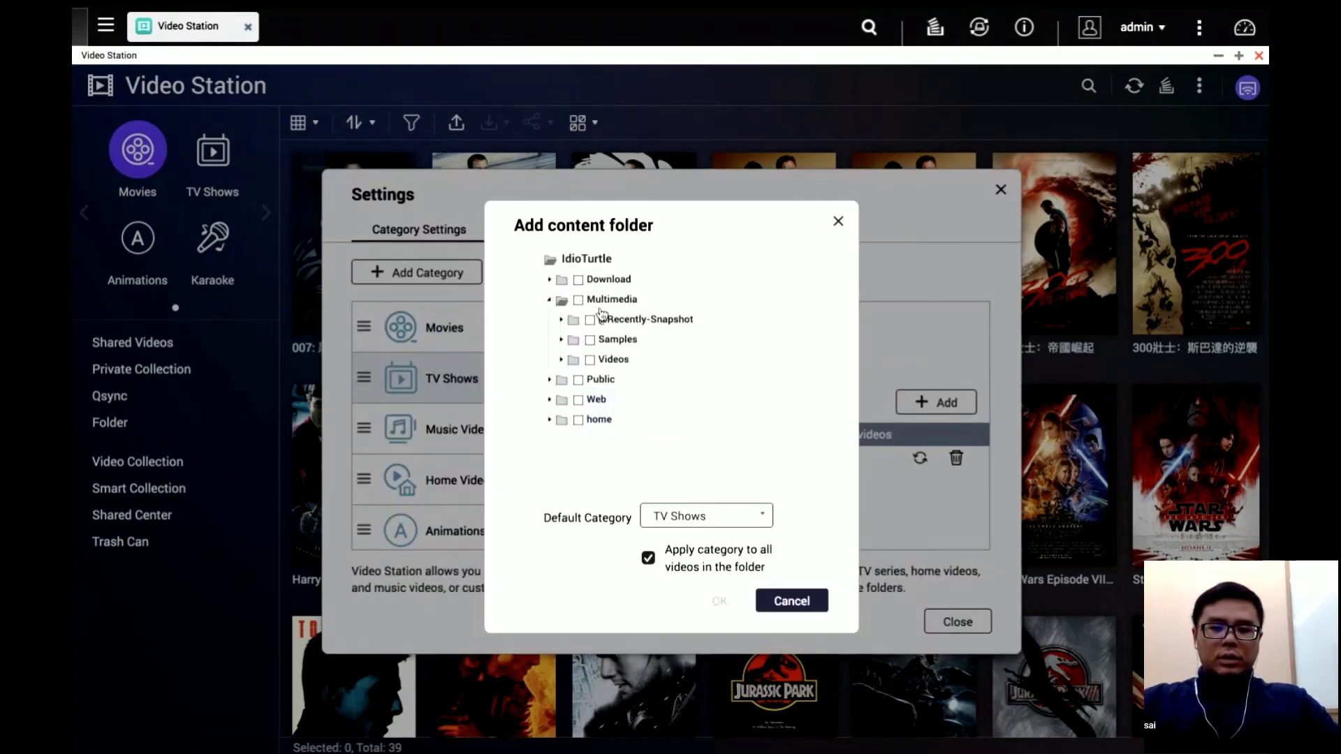
{"action": "left_click", "coordinate": [590, 340]}
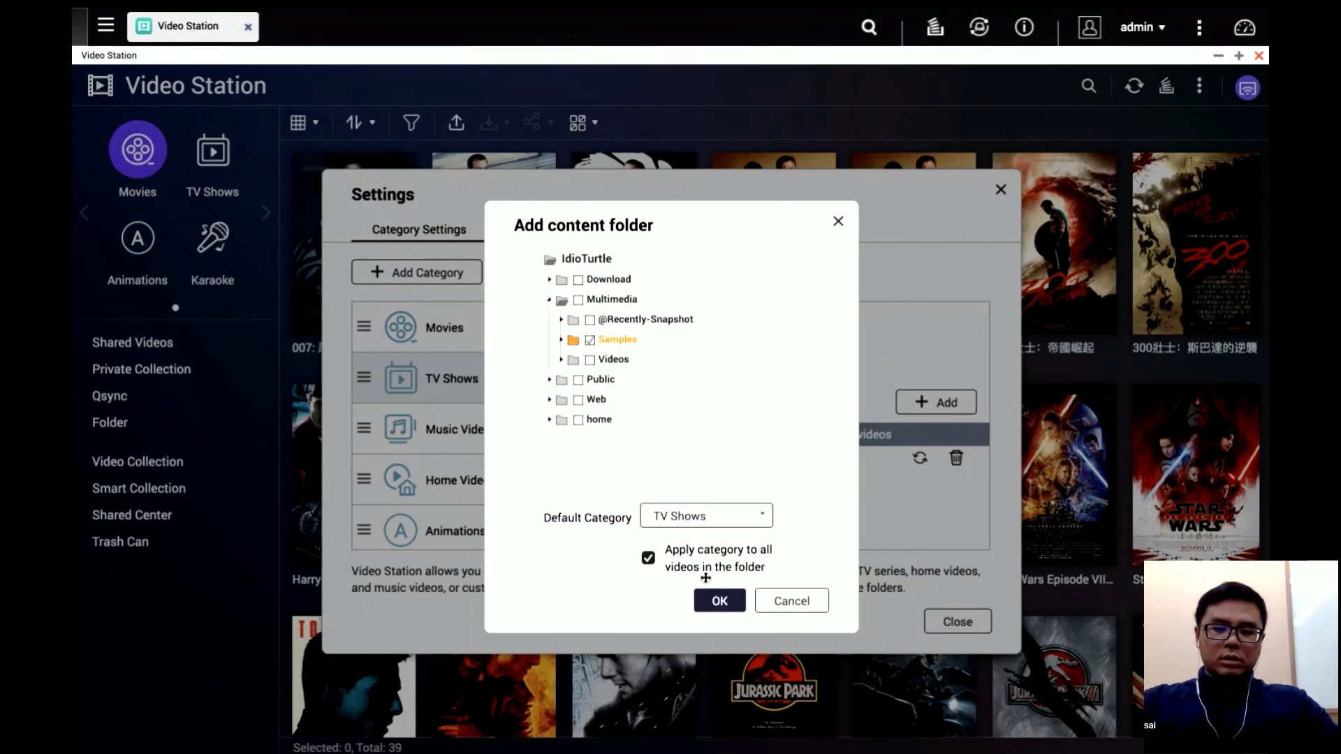
{"action": "left_click", "coordinate": [718, 601]}
{"action": "left_click", "coordinate": [699, 471]}
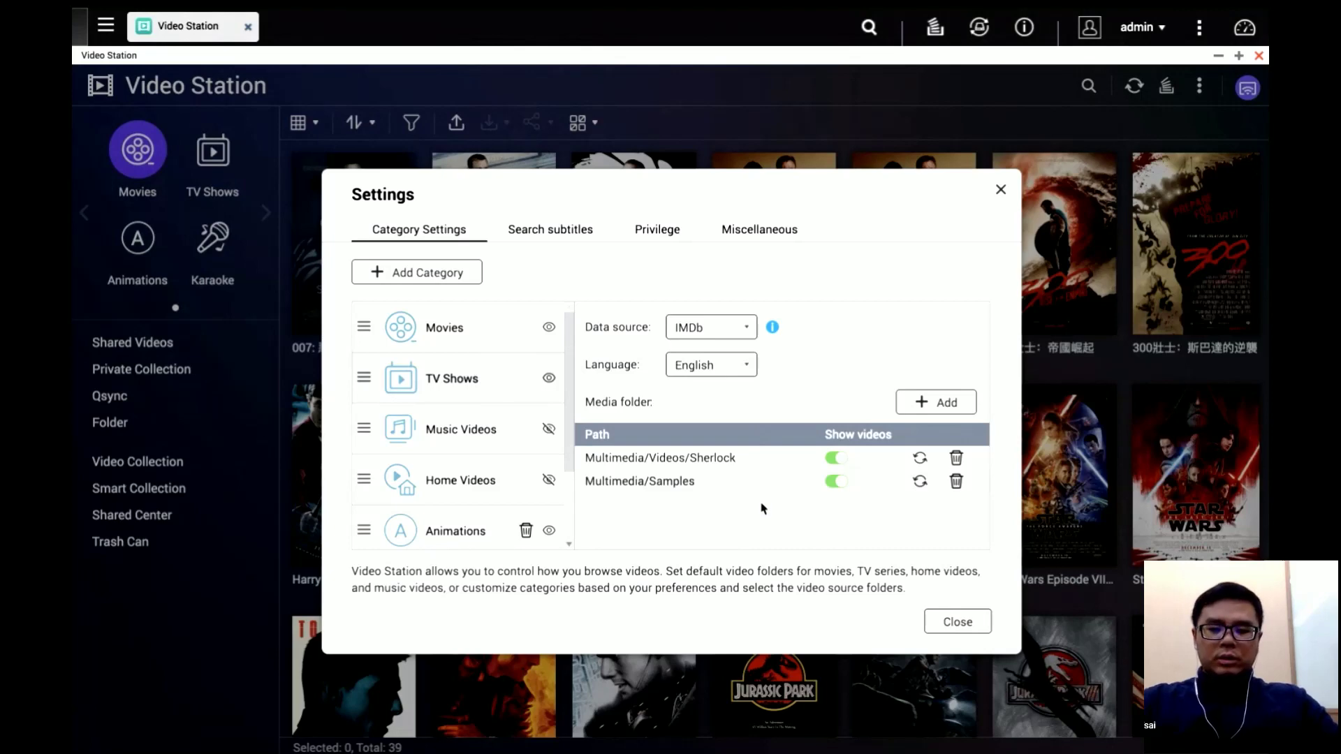
{"action": "left_click", "coordinate": [958, 622]}
- Browse the TV Shows, Animations and Karaoke categories and look through the Movies poster wall
{"action": "left_click", "coordinate": [198, 157]}
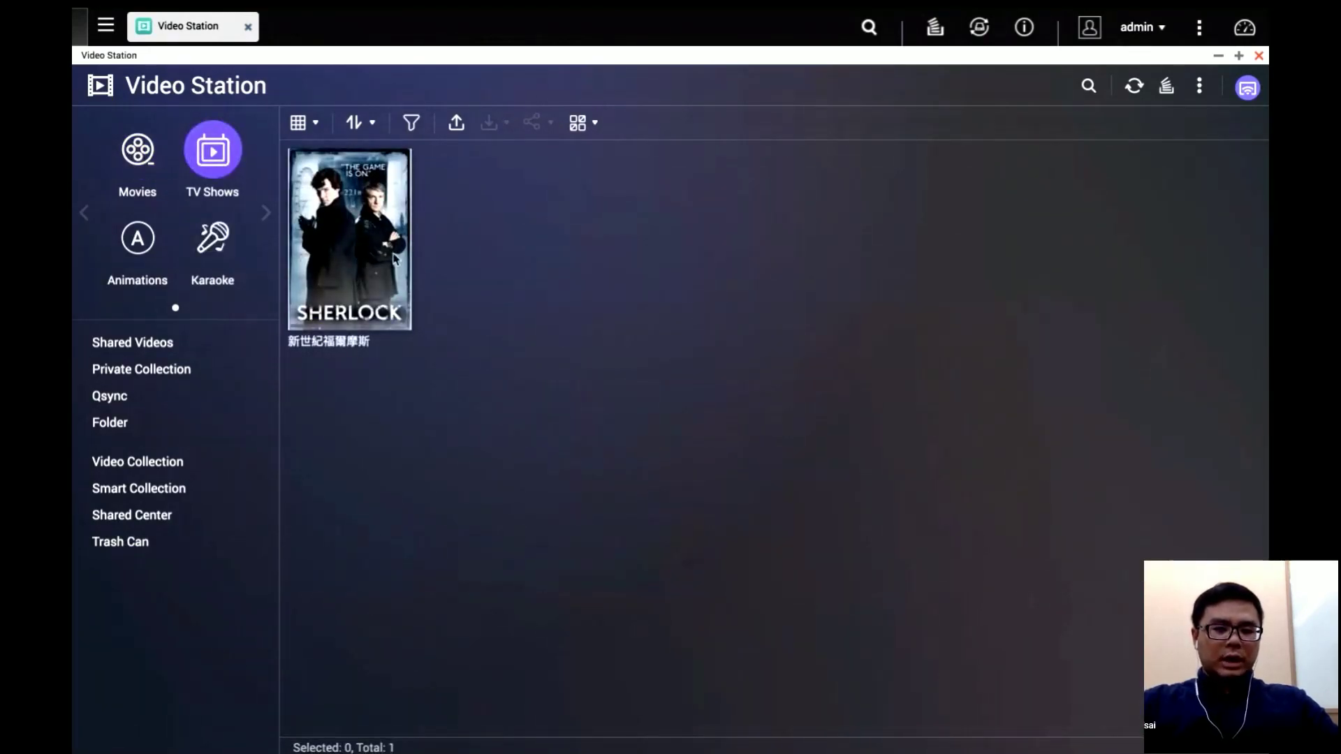
{"action": "left_click", "coordinate": [144, 155]}
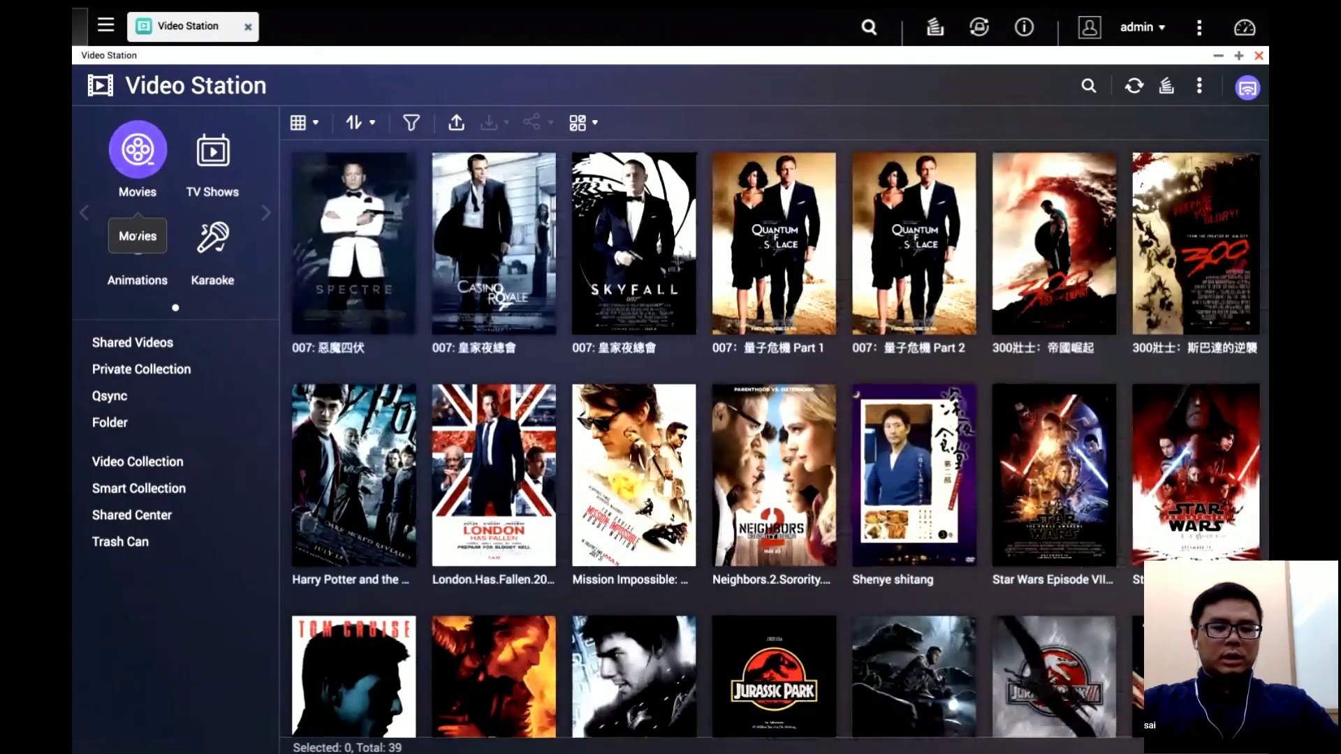
{"action": "left_click", "coordinate": [138, 238]}
{"action": "left_click", "coordinate": [230, 257]}
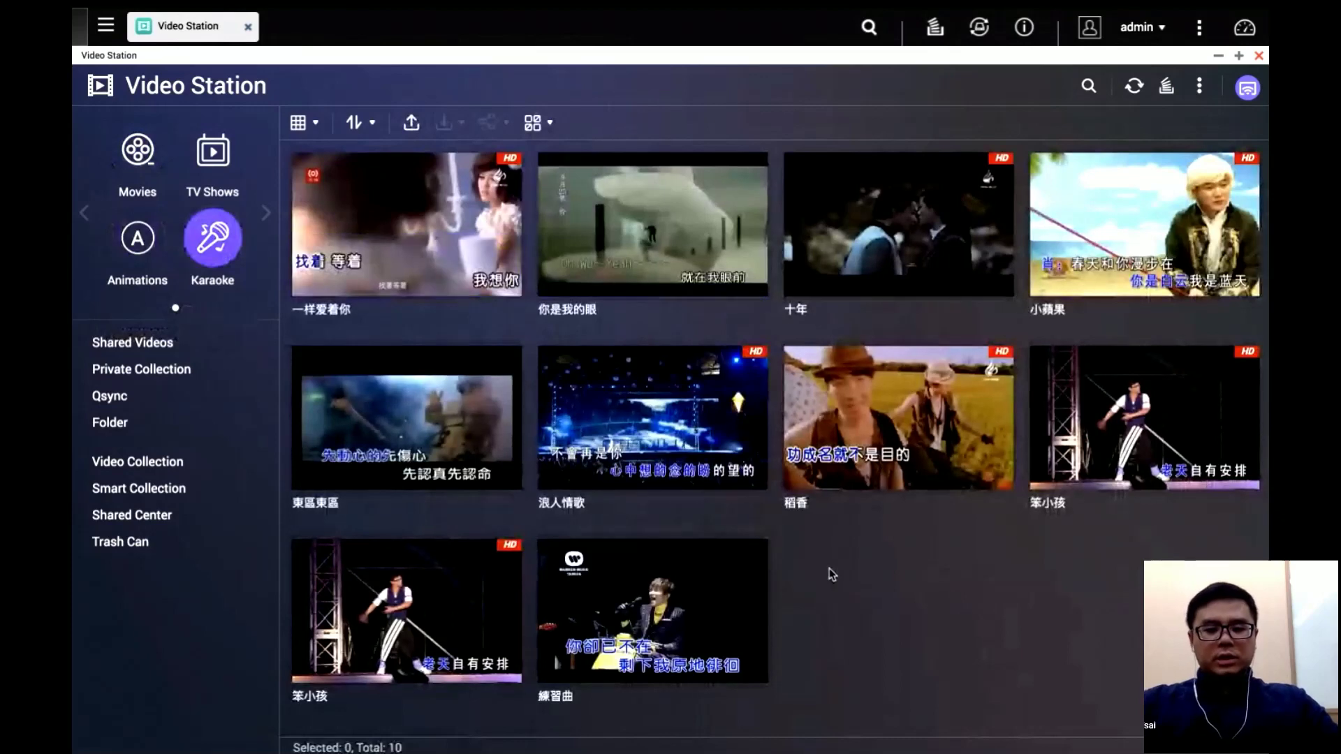
{"action": "left_click", "coordinate": [130, 161]}
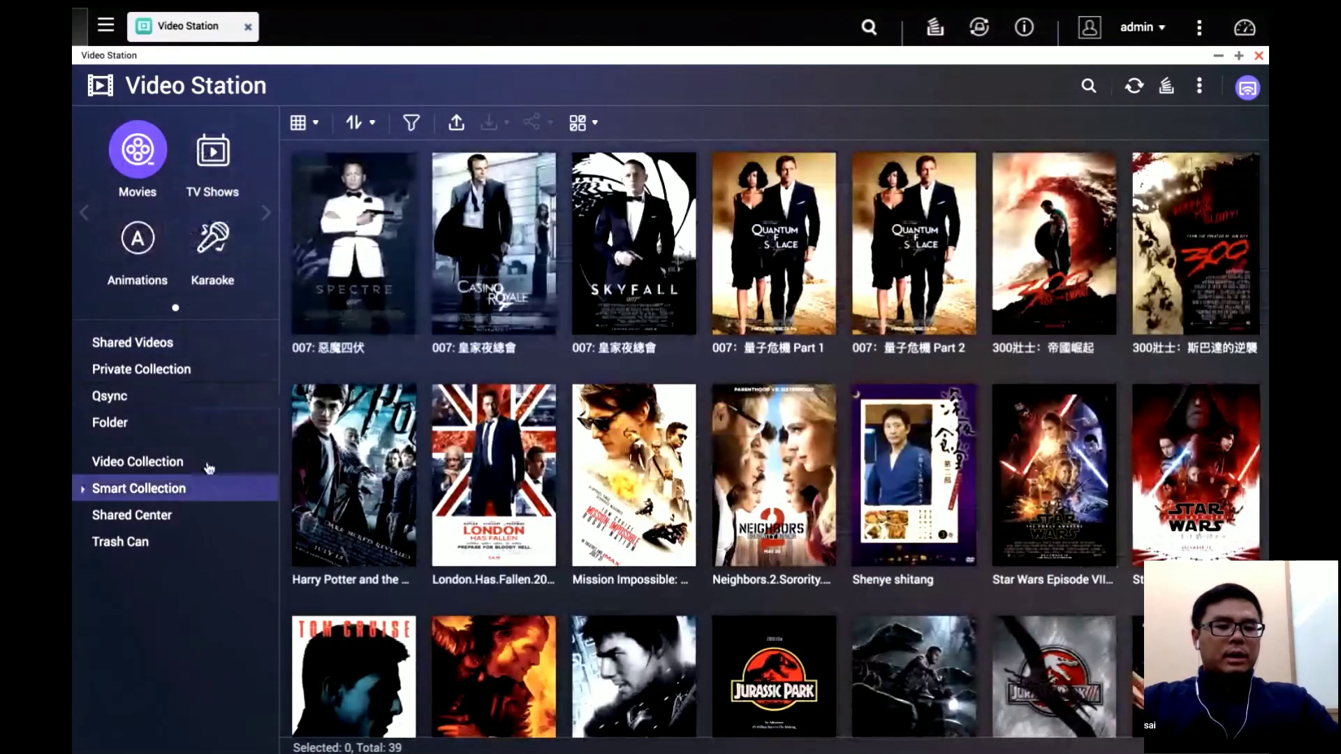
{"action": "scroll", "coordinate": [408, 357], "scroll_direction": "down", "scroll_amount": 1}
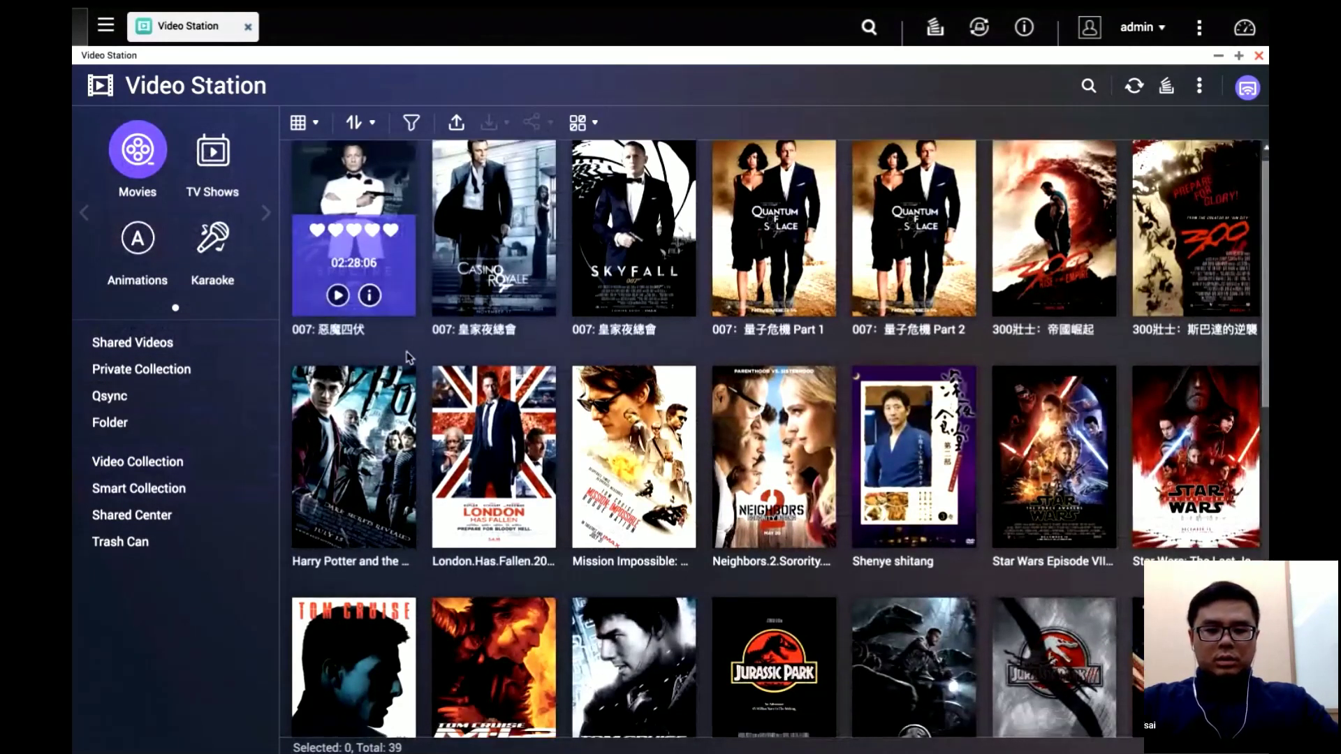
{"action": "scroll", "coordinate": [408, 358], "scroll_direction": "down", "scroll_amount": 3}
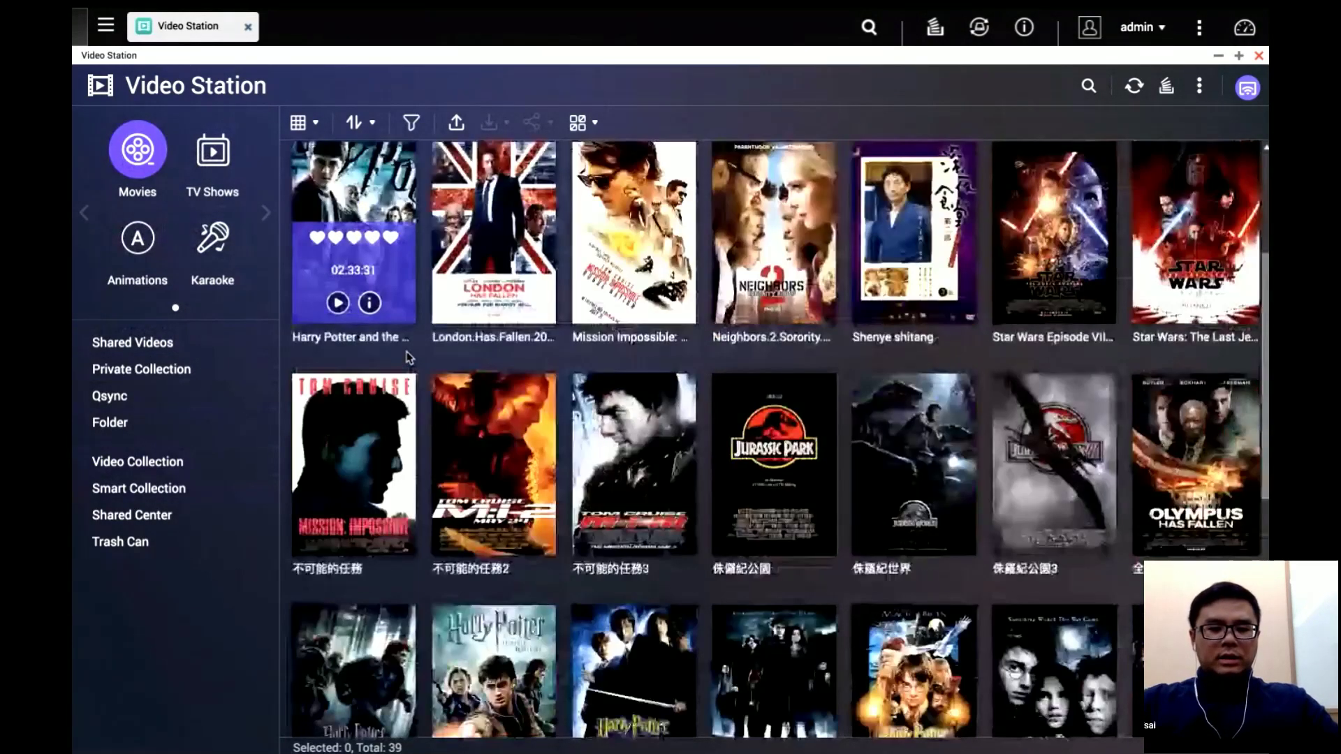
- Copy the two Avengers movies at the end of the Movies wall into a new collection named Hero, and open the video collections
{"action": "scroll", "coordinate": [613, 448], "scroll_direction": "down", "scroll_amount": 1}
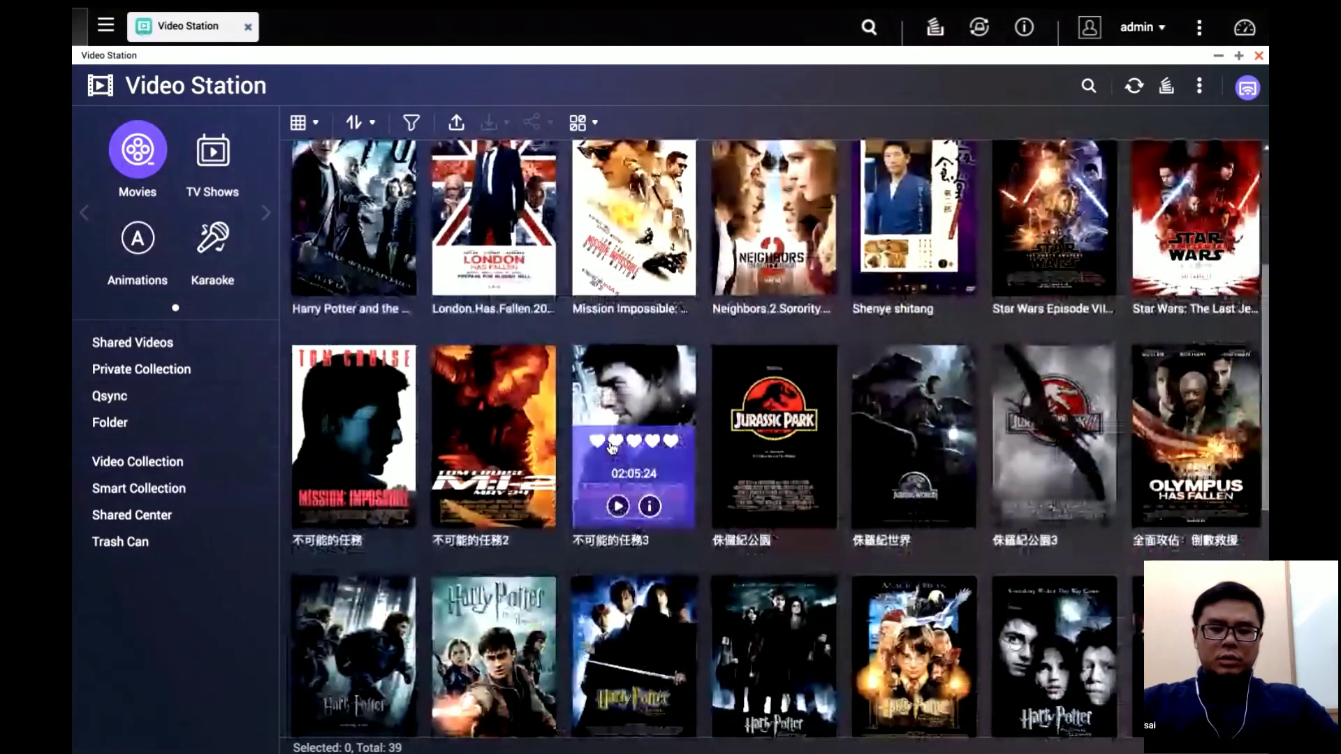
{"action": "scroll", "coordinate": [612, 448], "scroll_direction": "down", "scroll_amount": 7}
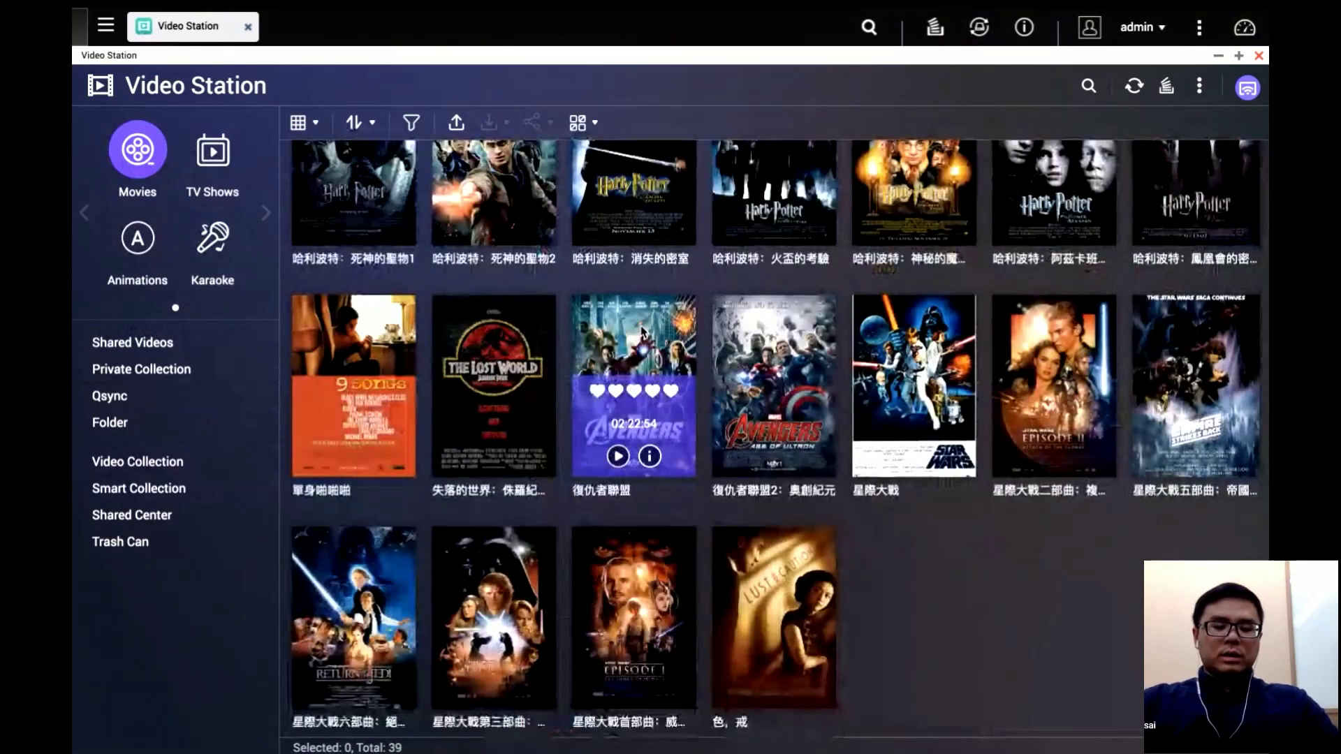
{"action": "left_click", "coordinate": [642, 332]}
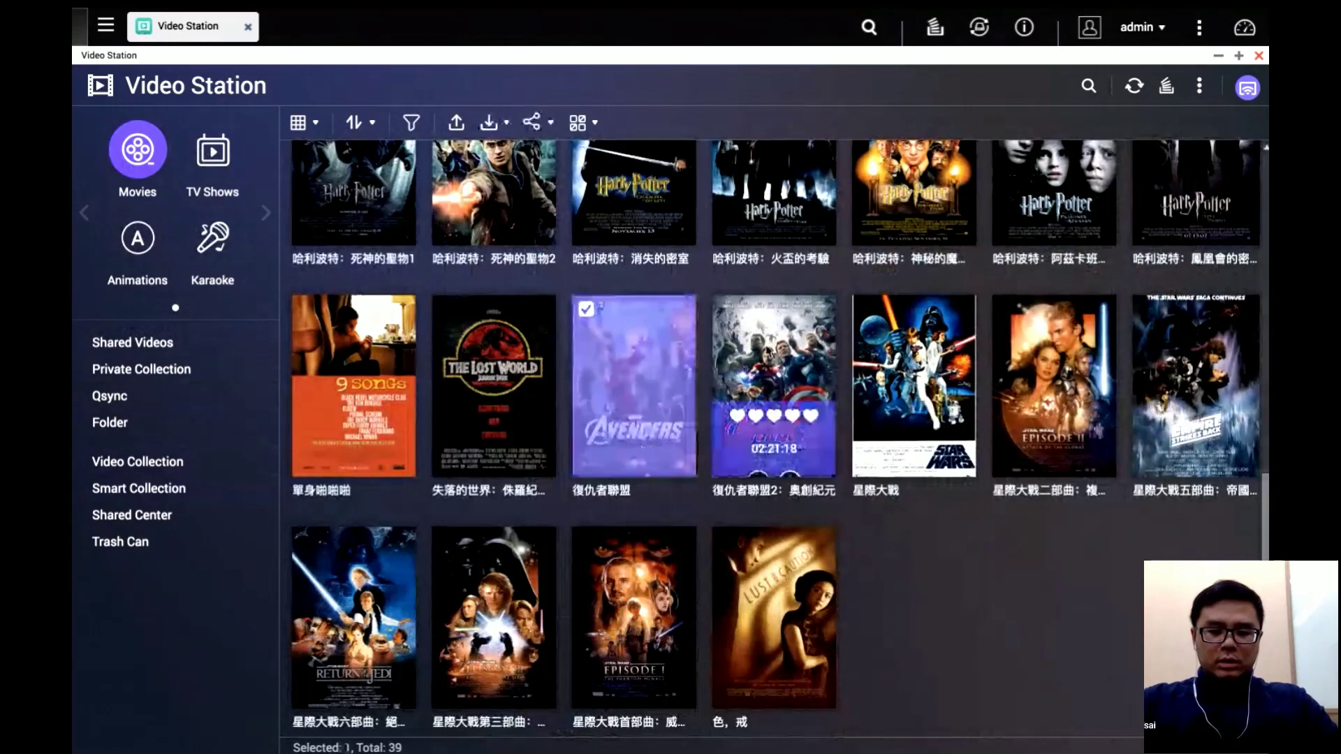
{"action": "left_click", "coordinate": [768, 352]}
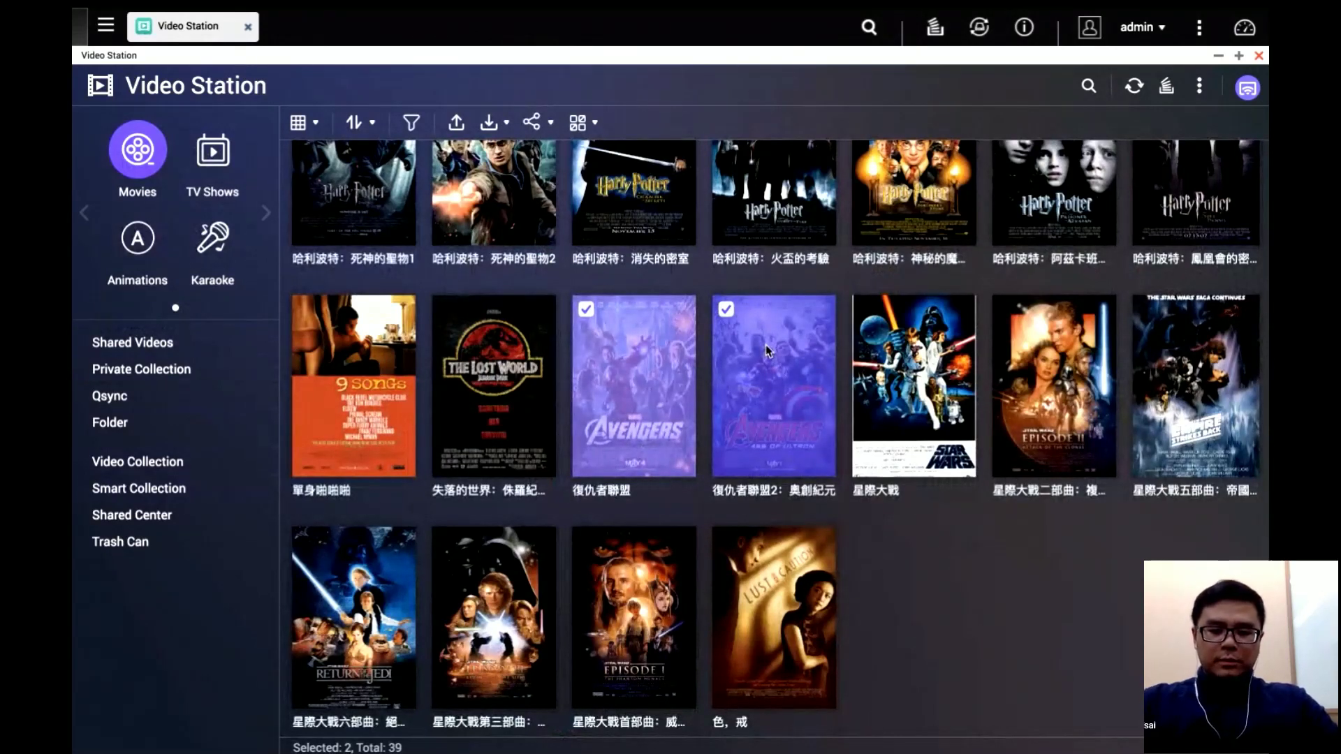
{"action": "right_click", "coordinate": [767, 351]}
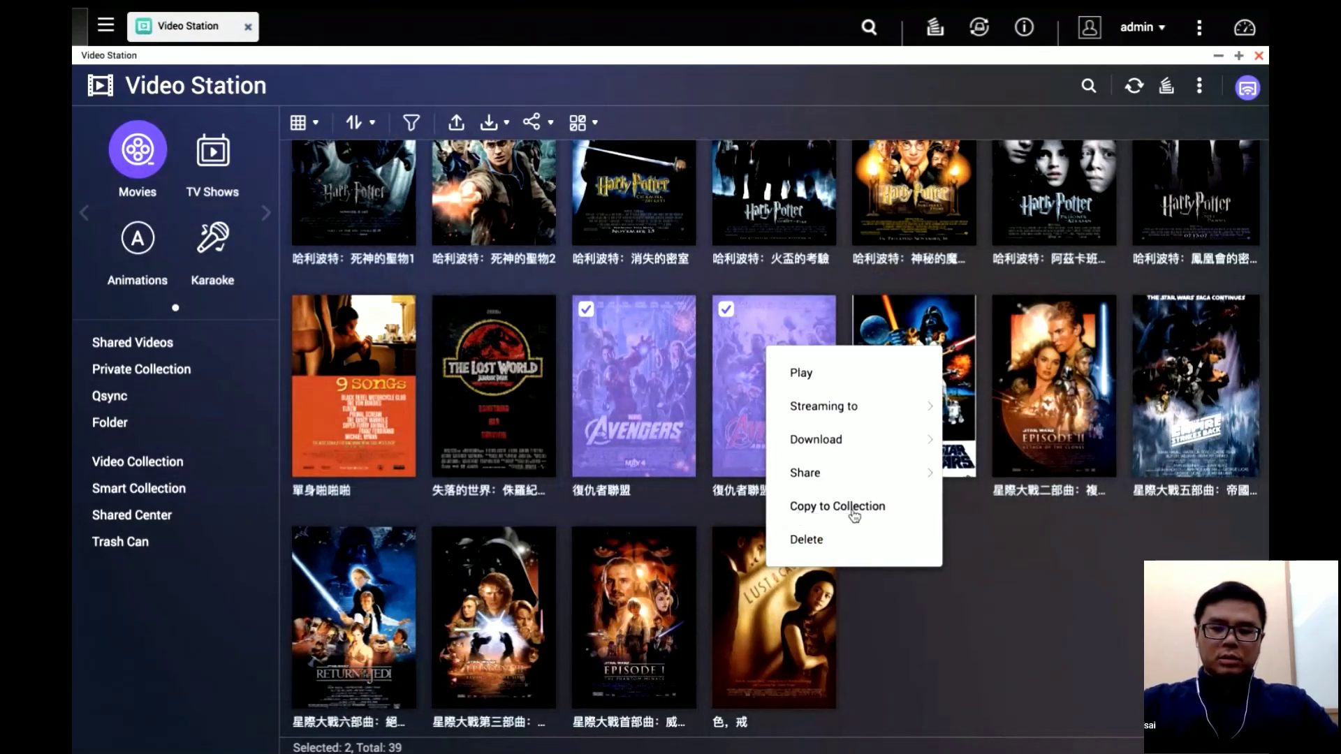
{"action": "left_click", "coordinate": [882, 511]}
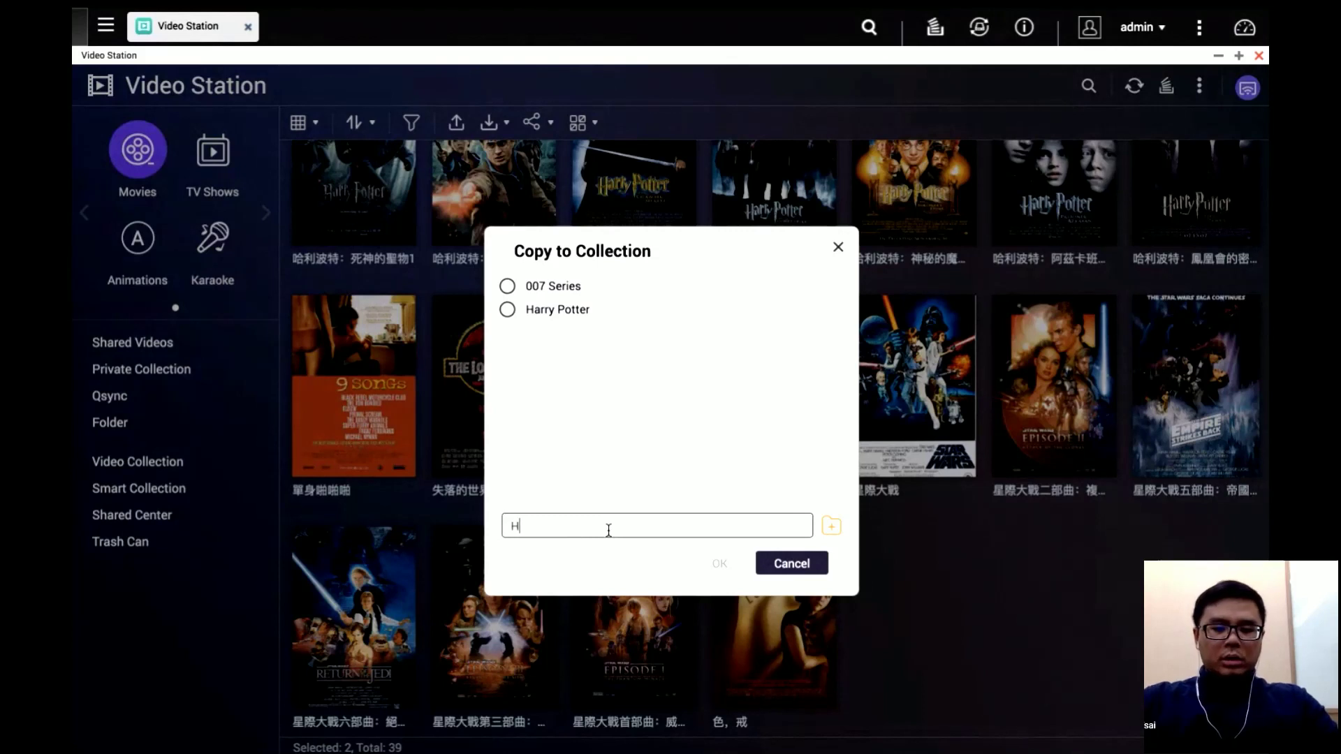
{"action": "left_click", "coordinate": [829, 528]}
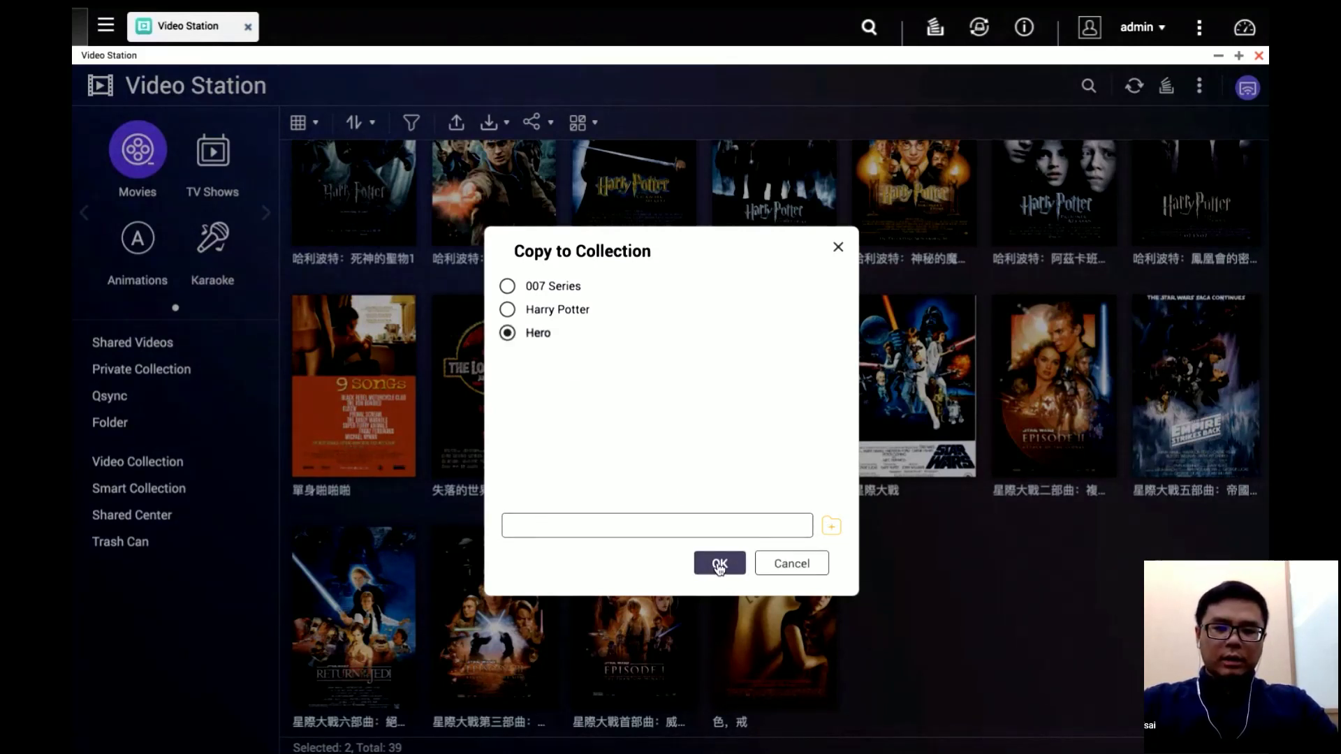
{"action": "left_click", "coordinate": [720, 565]}
{"action": "left_click", "coordinate": [197, 464]}
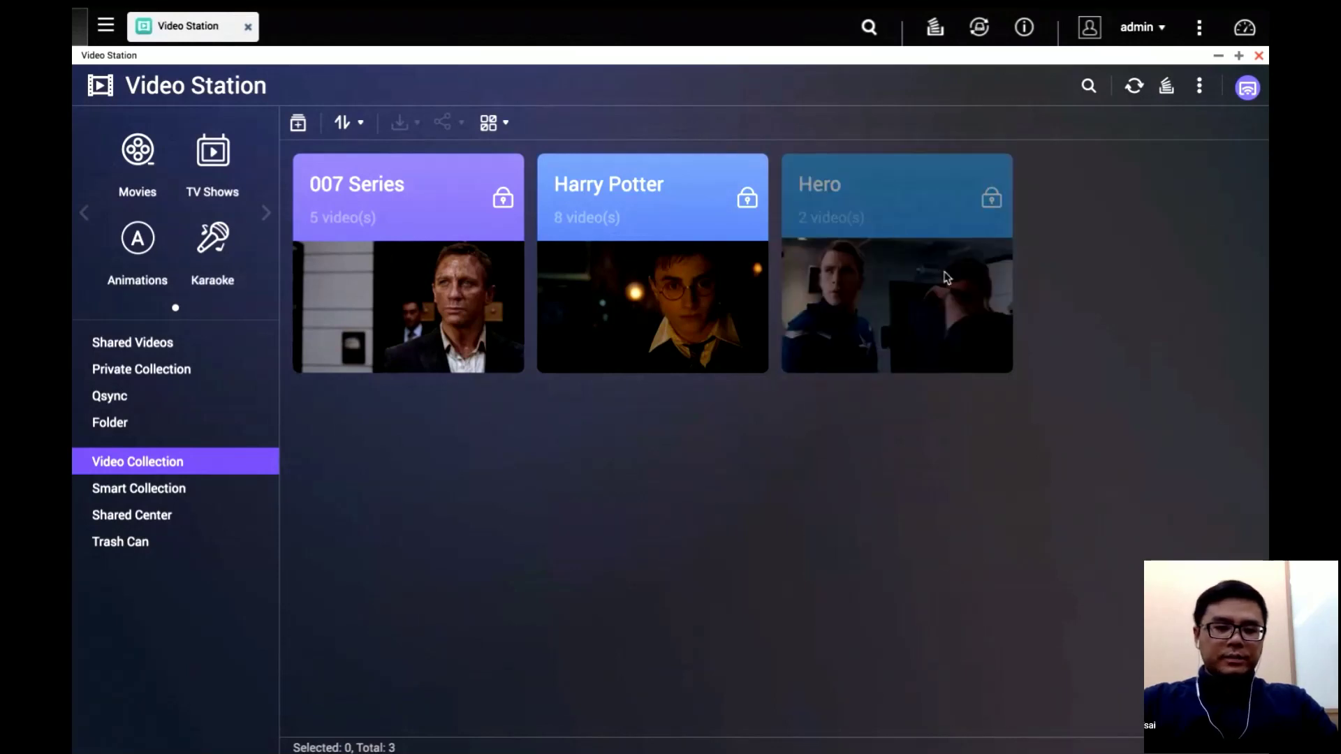
- Start a new smart collection and name it Short Films
{"action": "left_click", "coordinate": [179, 486]}
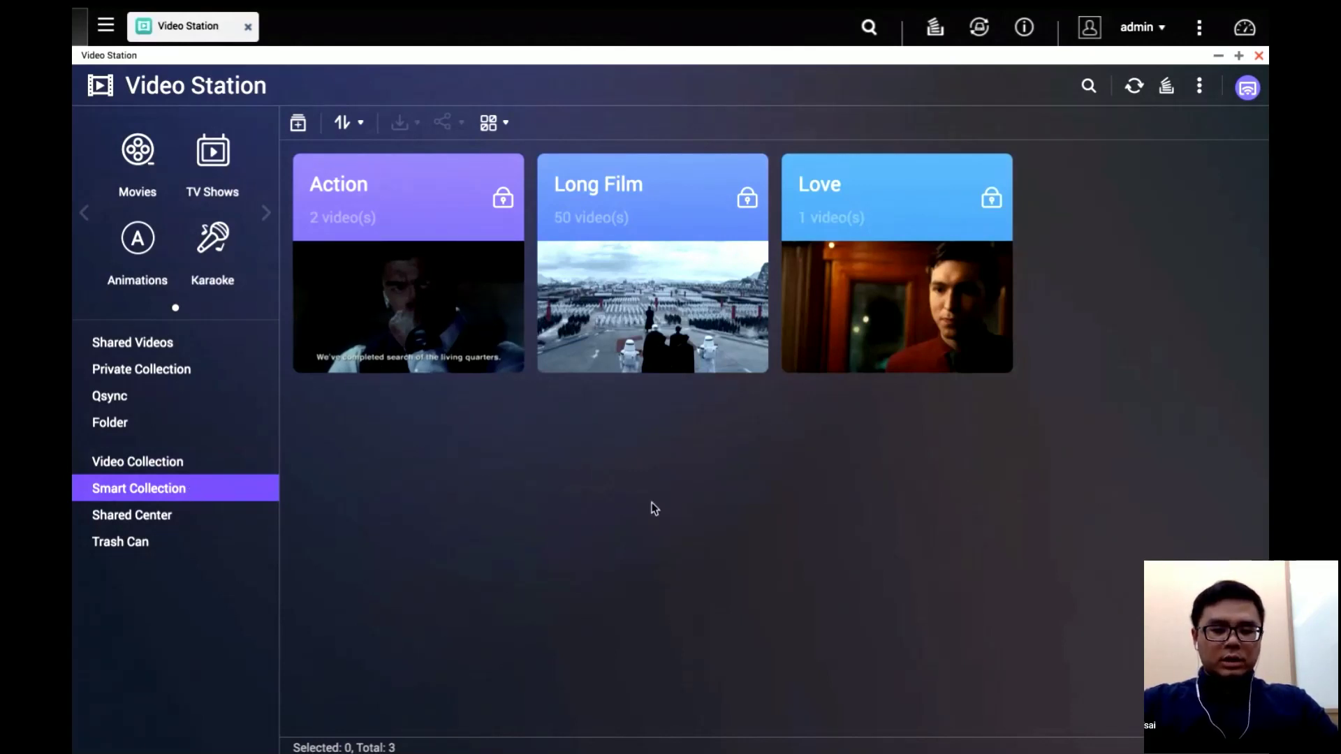
{"action": "left_click", "coordinate": [298, 126]}
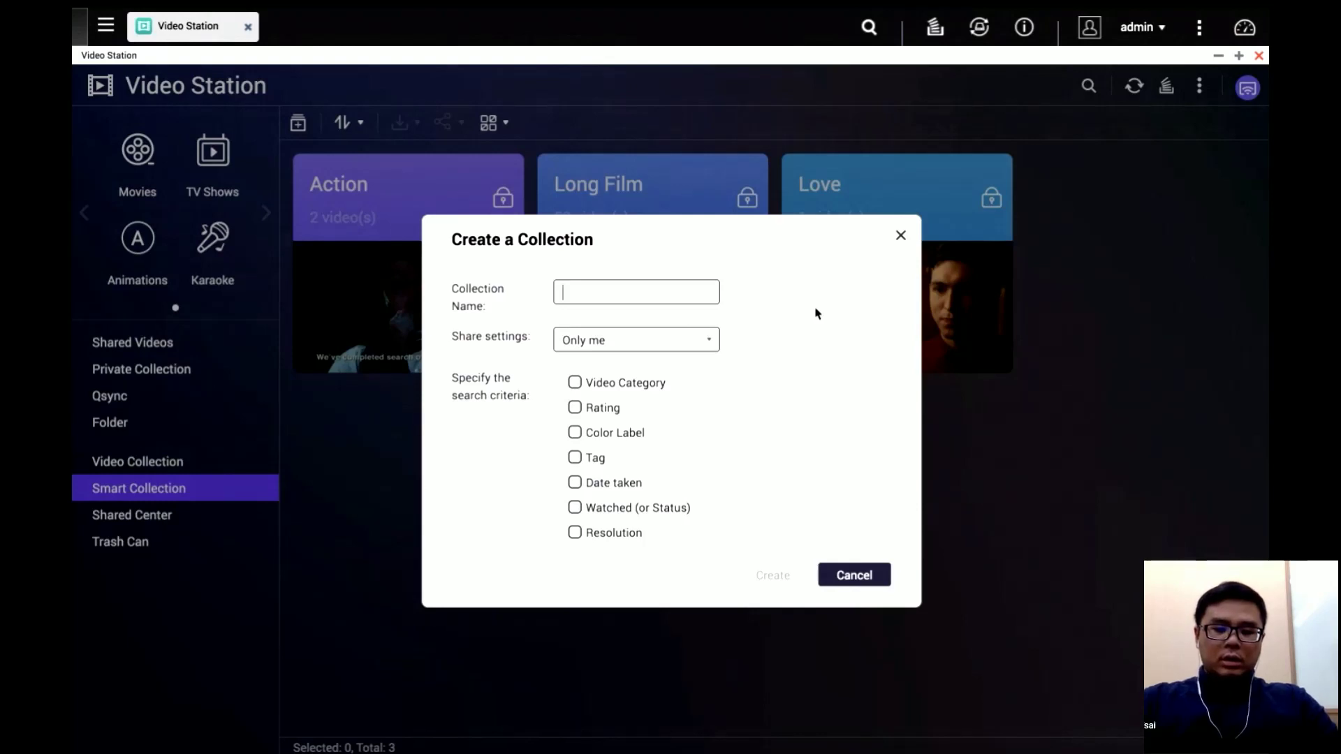
{"action": "scroll", "coordinate": [816, 314], "scroll_direction": "down", "scroll_amount": 1}
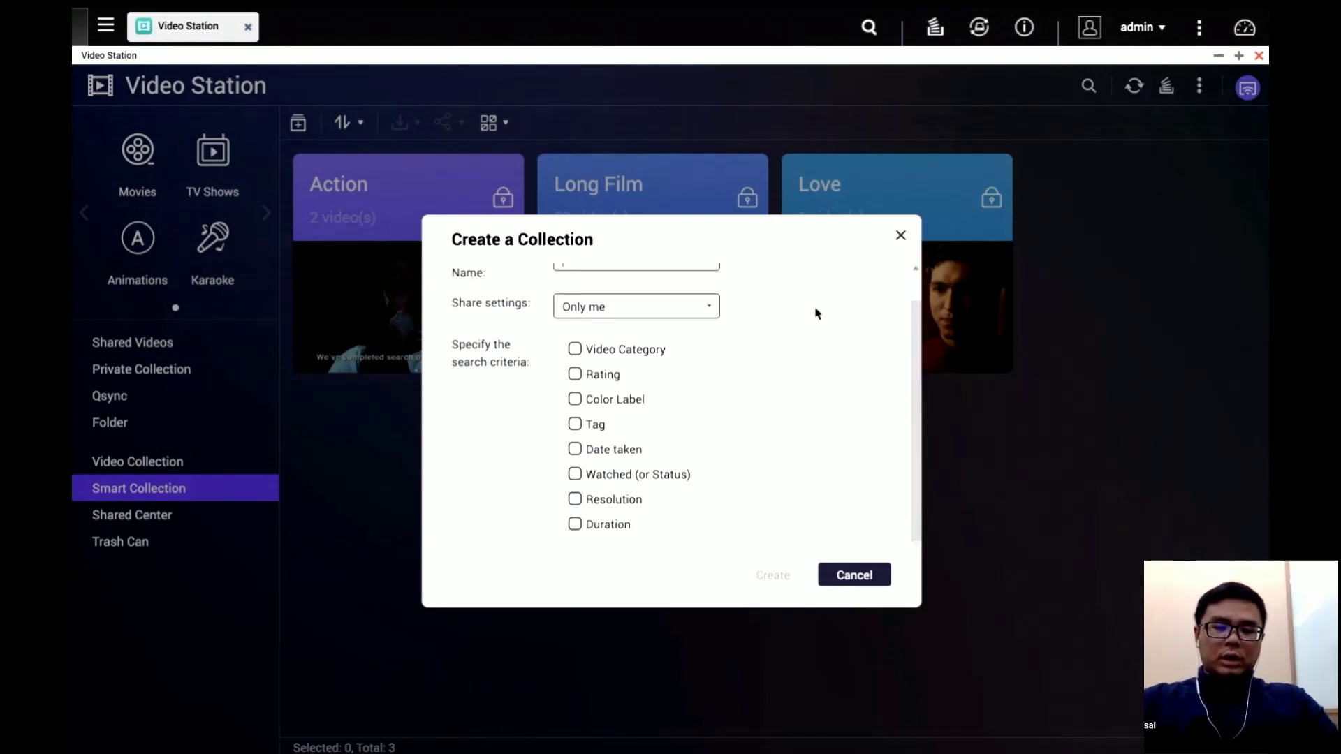
{"action": "scroll", "coordinate": [793, 314], "scroll_direction": "up", "scroll_amount": 1}
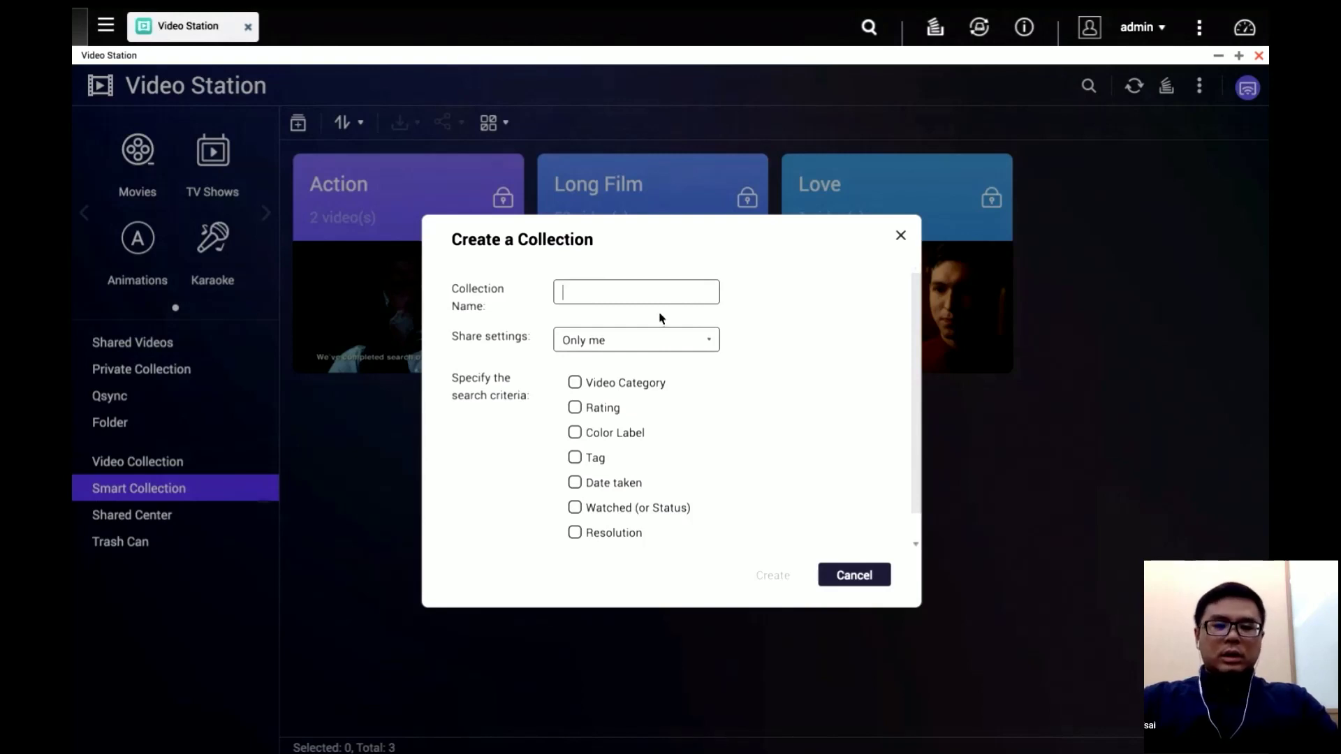
{"action": "type", "text": "Sh"}
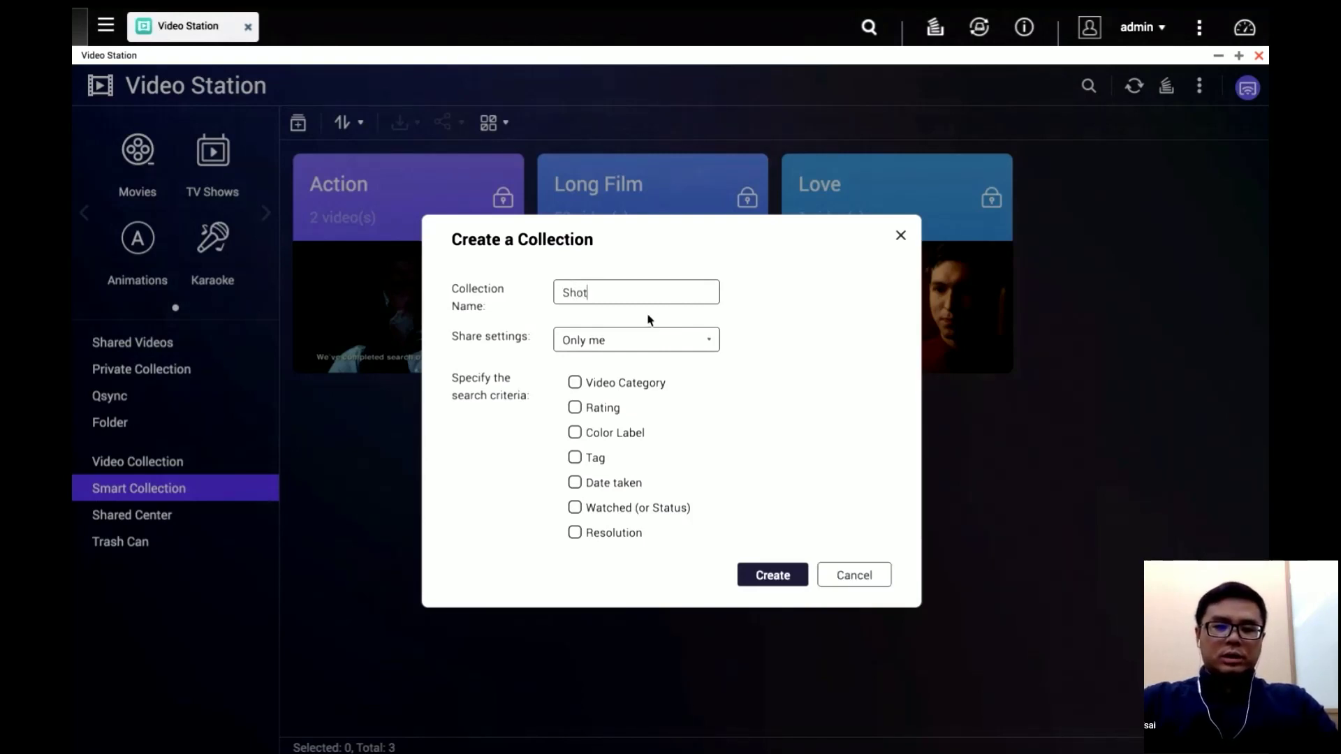
{"action": "type", "text": "ort"}
{"action": "scroll", "coordinate": [648, 320], "scroll_direction": "down", "scroll_amount": 1}
{"action": "scroll", "coordinate": [648, 320], "scroll_direction": "up", "scroll_amount": 1}
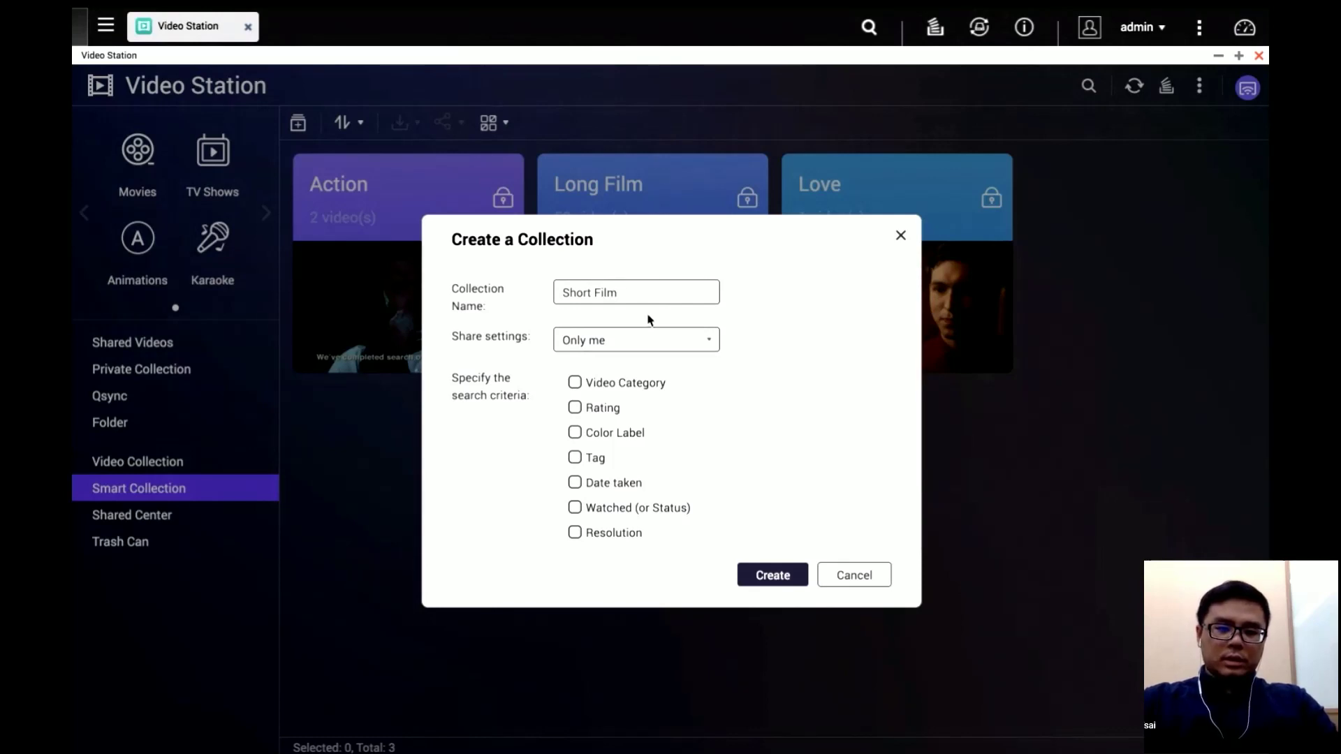
{"action": "type", "text": "Films"}
{"action": "scroll", "coordinate": [644, 417], "scroll_direction": "down", "scroll_amount": 1}
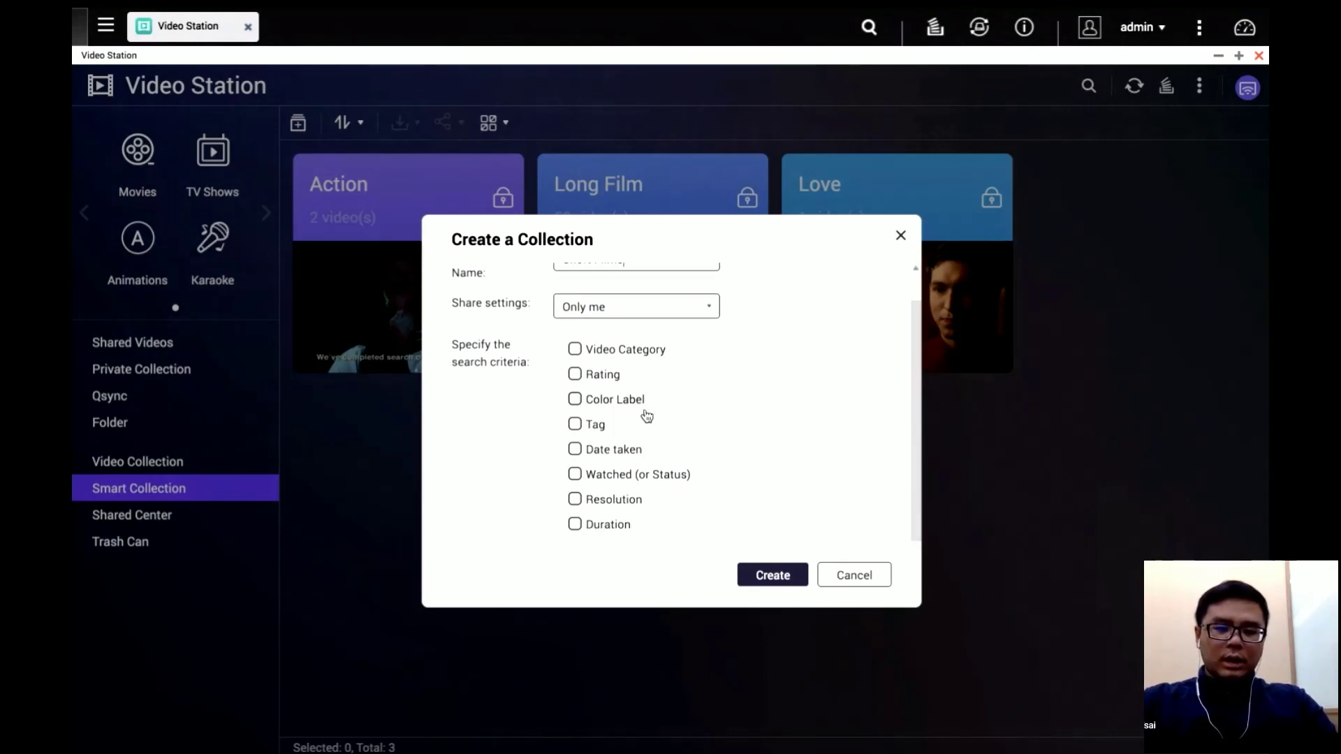
- Set the collection's search criterion to a duration smaller than 10 minutes and create the collection
{"action": "left_click", "coordinate": [577, 525]}
{"action": "scroll", "coordinate": [748, 515], "scroll_direction": "down", "scroll_amount": 1}
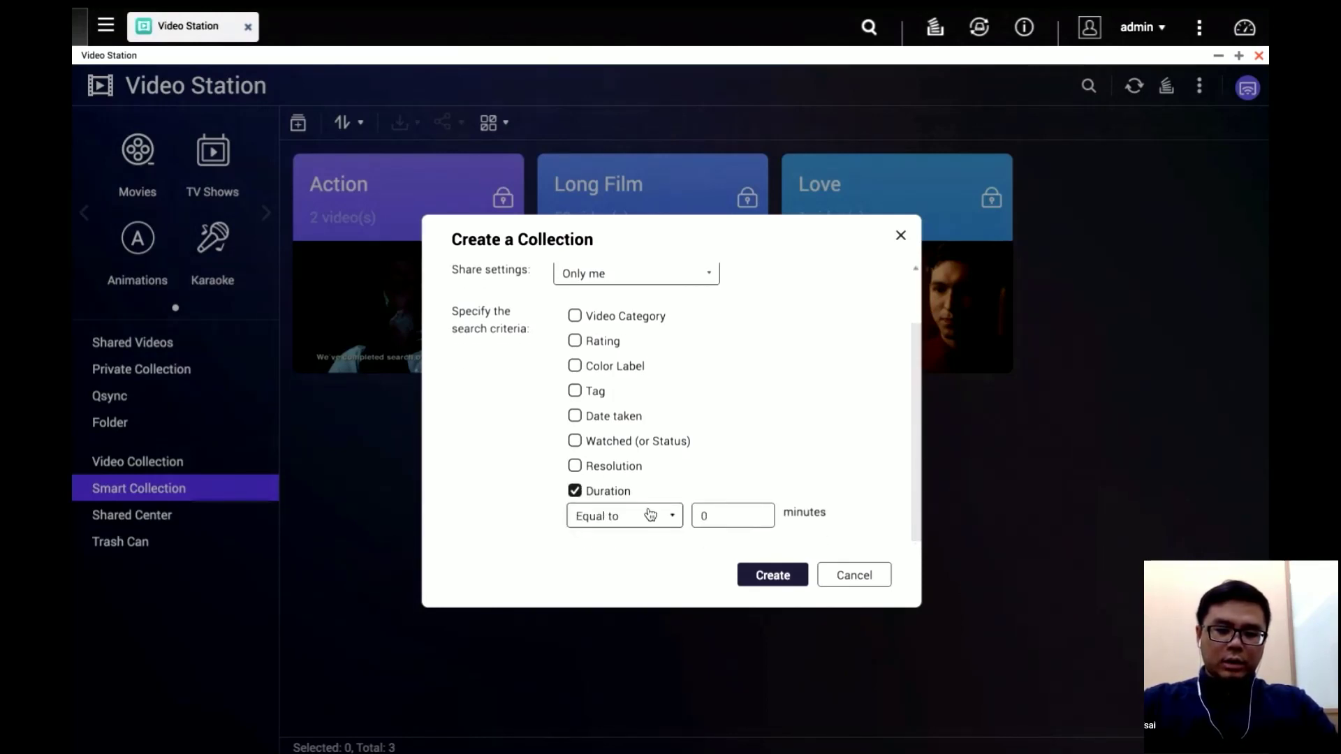
{"action": "left_click", "coordinate": [649, 515]}
{"action": "left_click", "coordinate": [634, 602]}
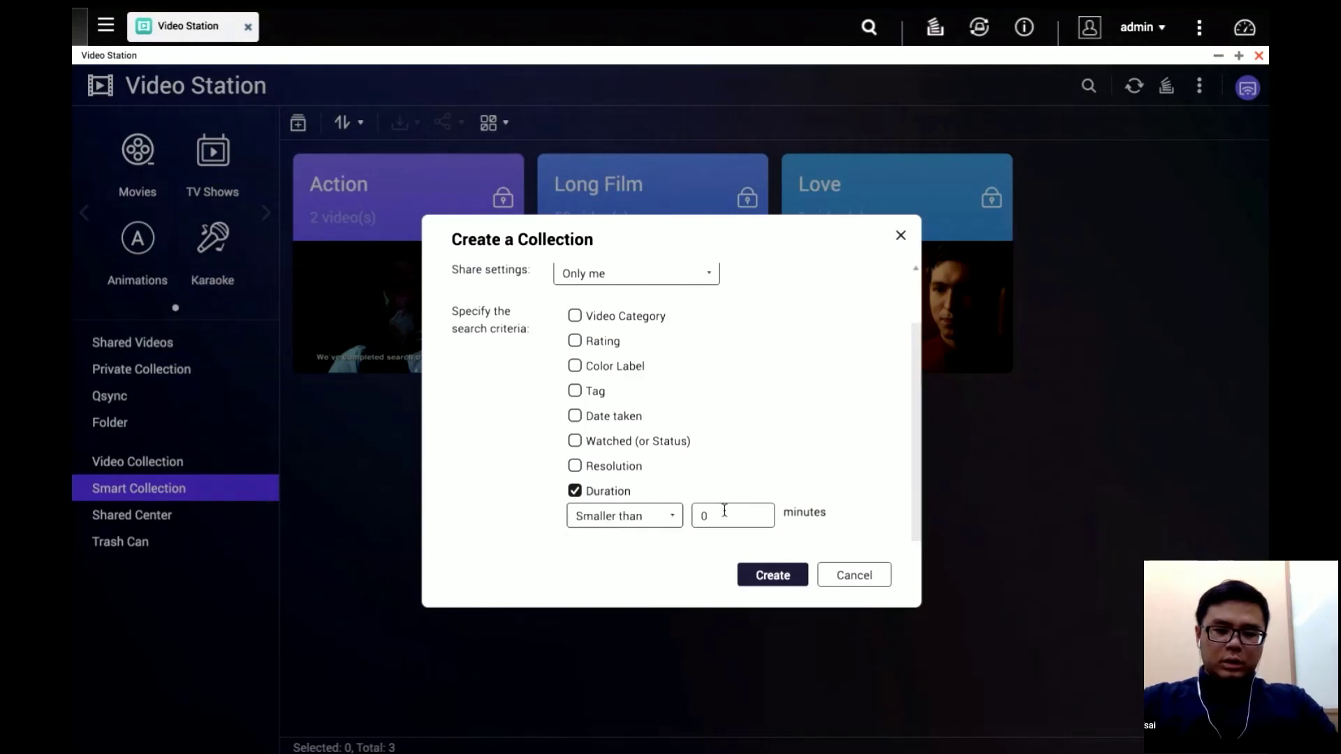
{"action": "type", "text": "10"}
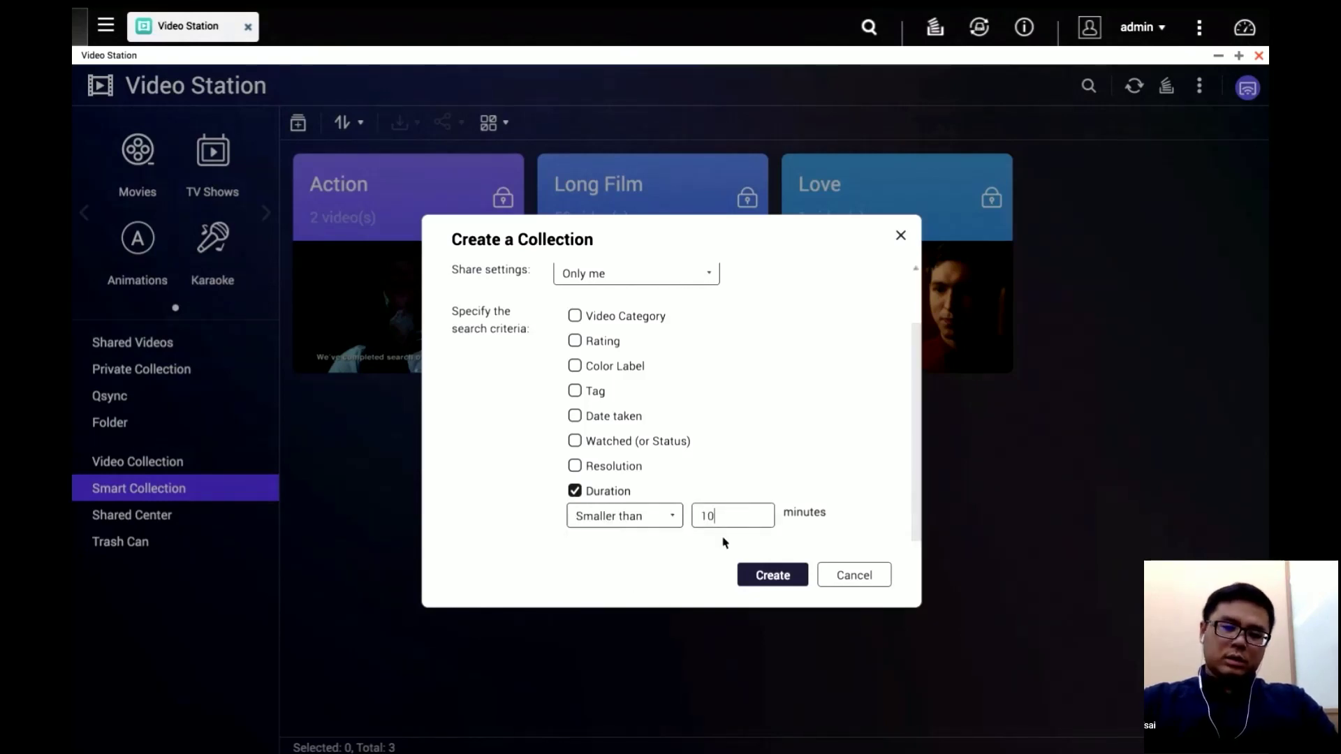
{"action": "left_click", "coordinate": [780, 577]}
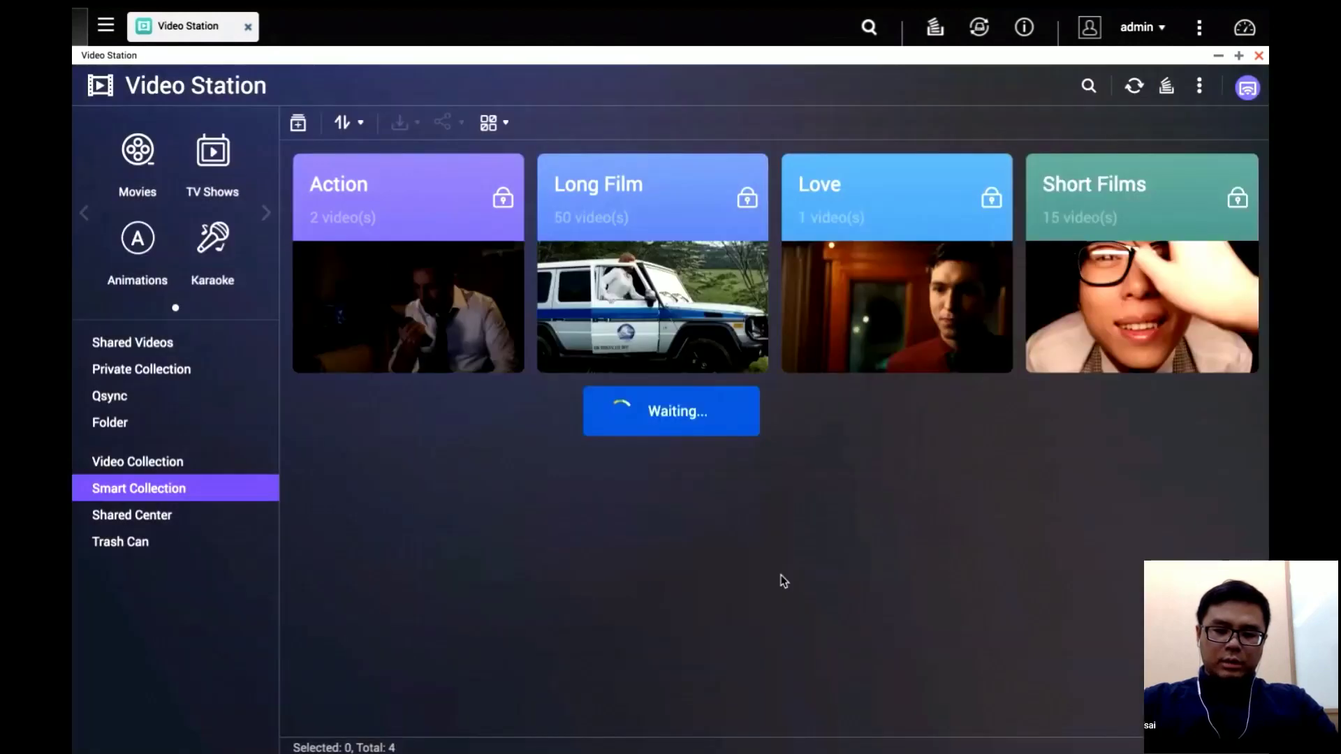
- Open the Short Films smart collection, look through its videos and return to the collection list
{"action": "left_click", "coordinate": [1131, 248]}
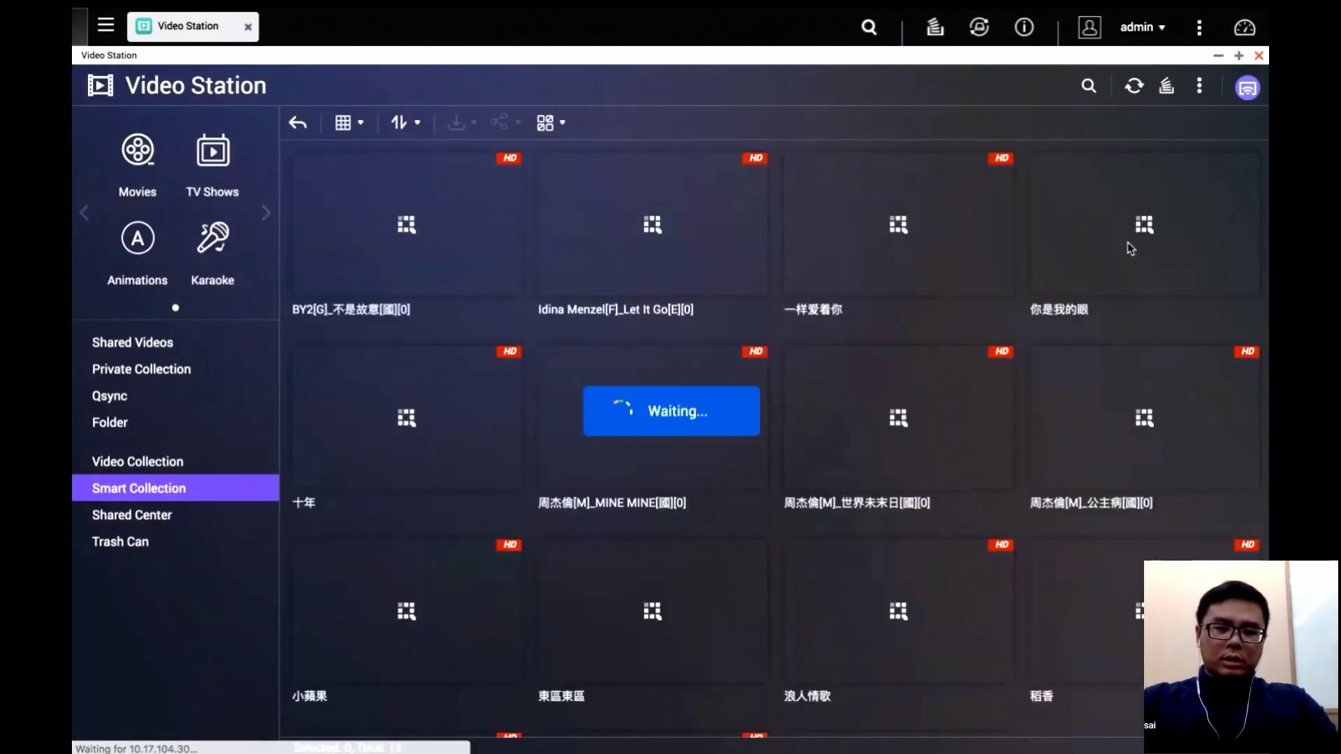
{"action": "scroll", "coordinate": [670, 347], "scroll_direction": "down", "scroll_amount": 2}
{"action": "scroll", "coordinate": [670, 347], "scroll_direction": "up", "scroll_amount": 2}
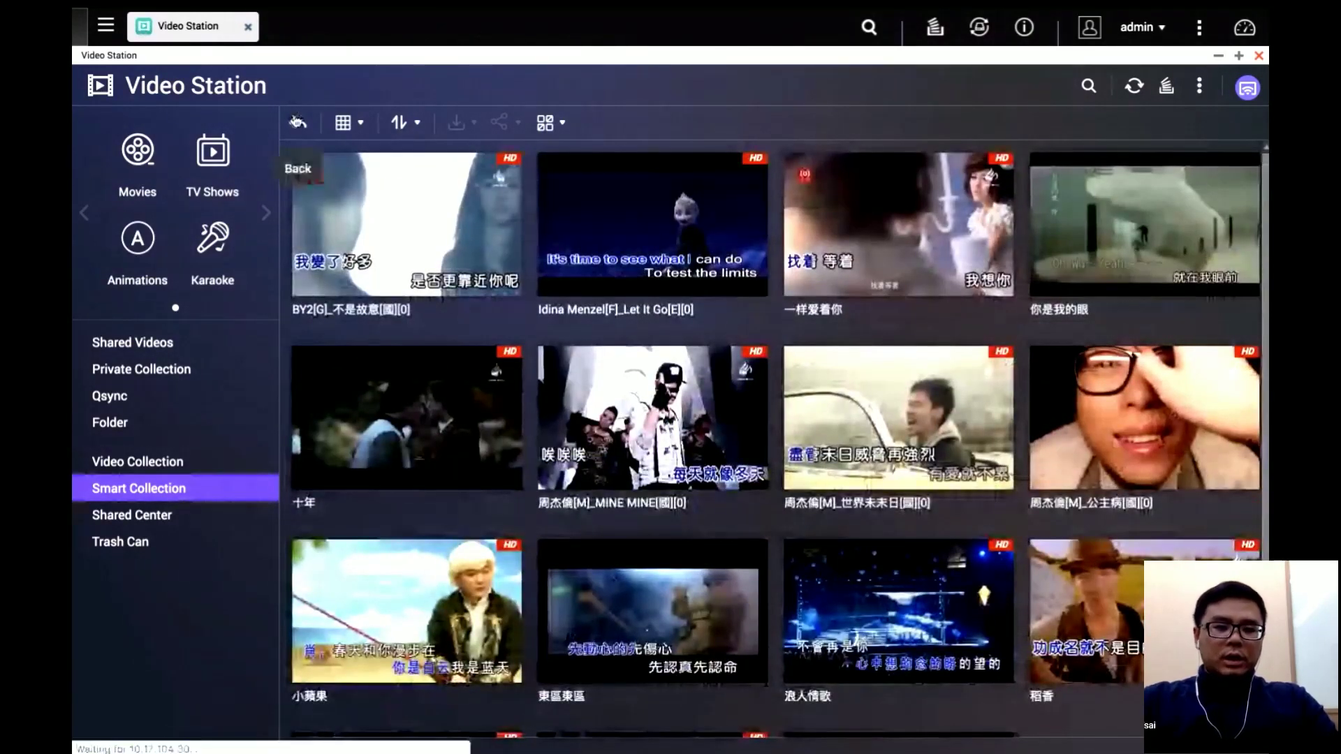
{"action": "left_click", "coordinate": [298, 122]}
- Start another smart collection and set its search criterion to the 冒險 tag
{"action": "left_click", "coordinate": [299, 123]}
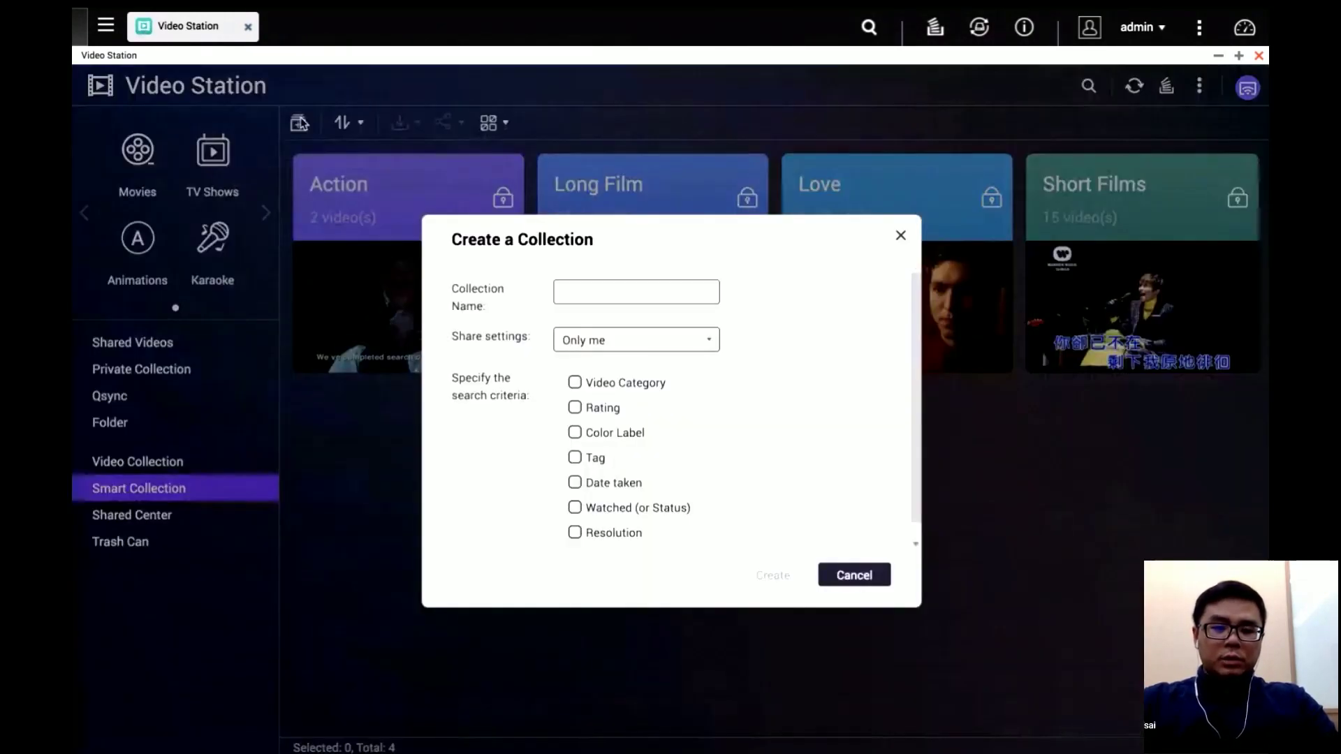
{"action": "left_click", "coordinate": [576, 458]}
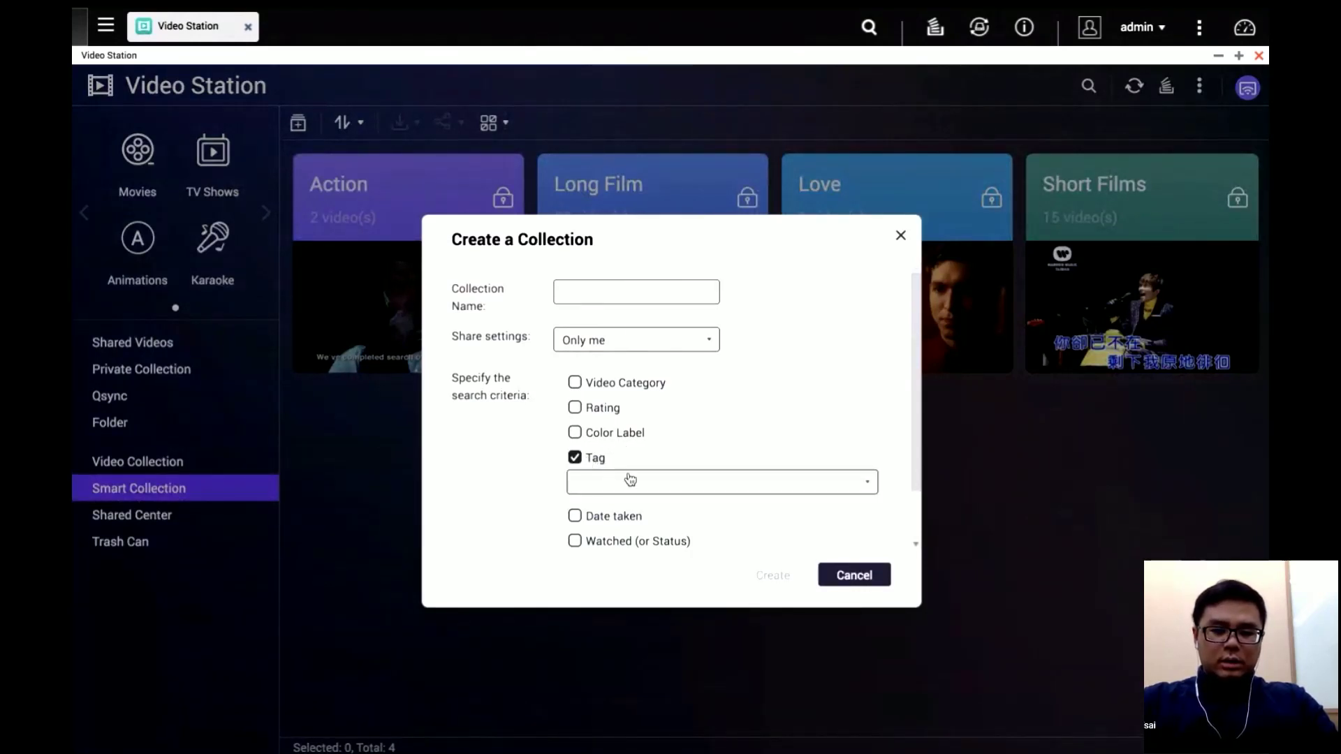
{"action": "left_click", "coordinate": [721, 481]}
{"action": "scroll", "coordinate": [742, 500], "scroll_direction": "down", "scroll_amount": 1}
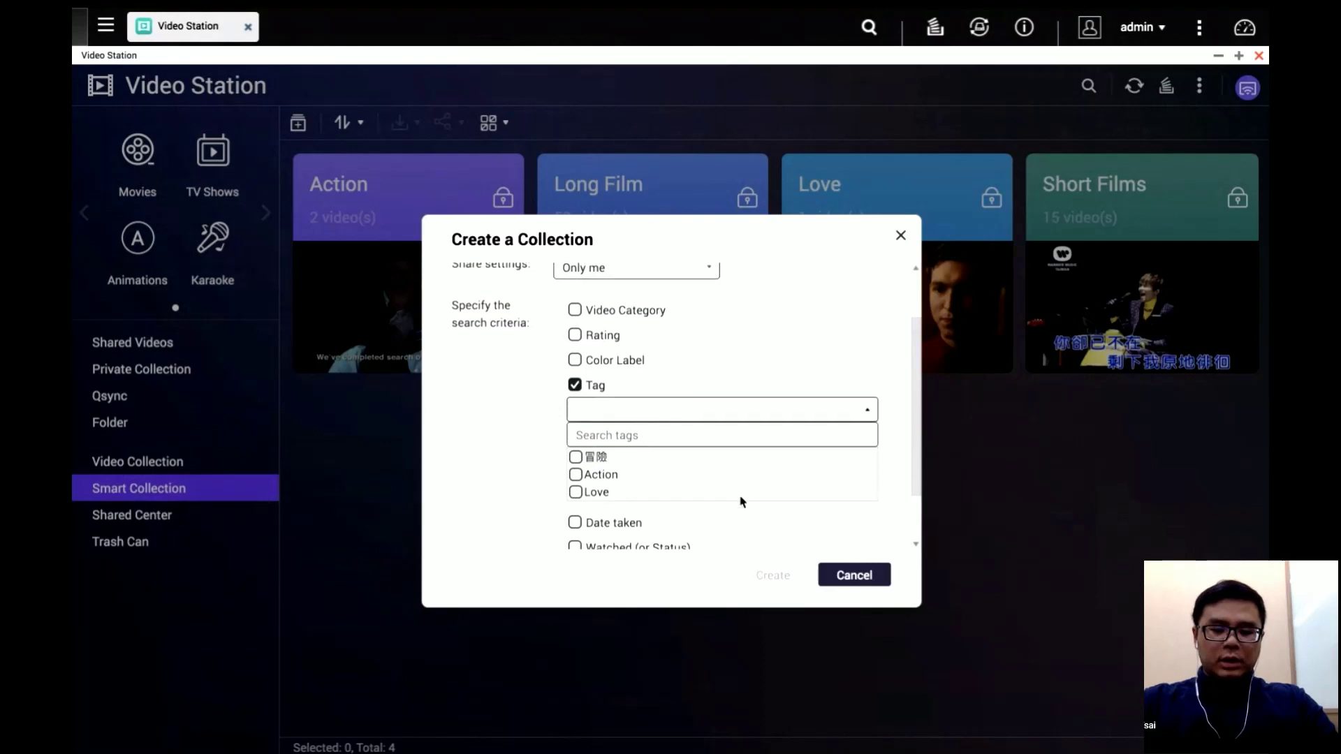
{"action": "left_click", "coordinate": [582, 462]}
{"action": "scroll", "coordinate": [674, 417], "scroll_direction": "up", "scroll_amount": 1}
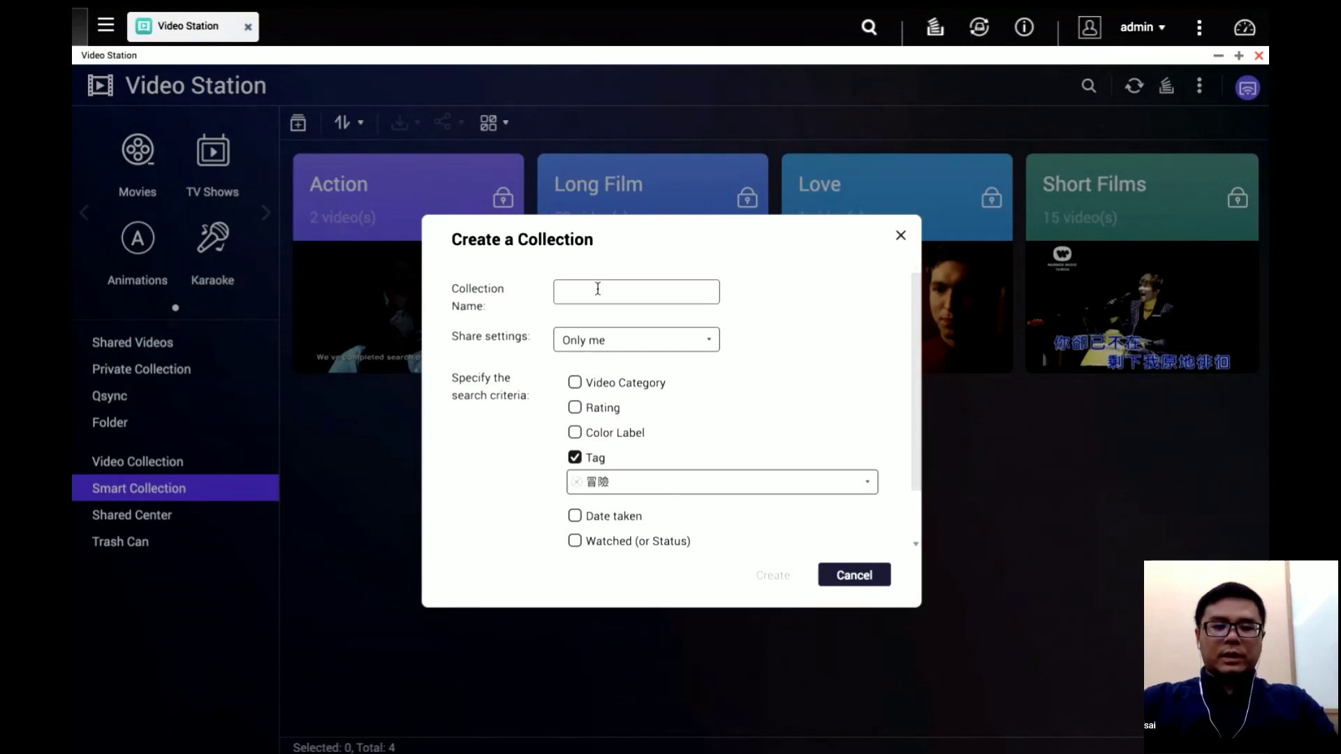
- Name the tag-based smart collection Adventure and create it
{"action": "left_click", "coordinate": [598, 289]}
{"action": "type", "text": "Advanture"}
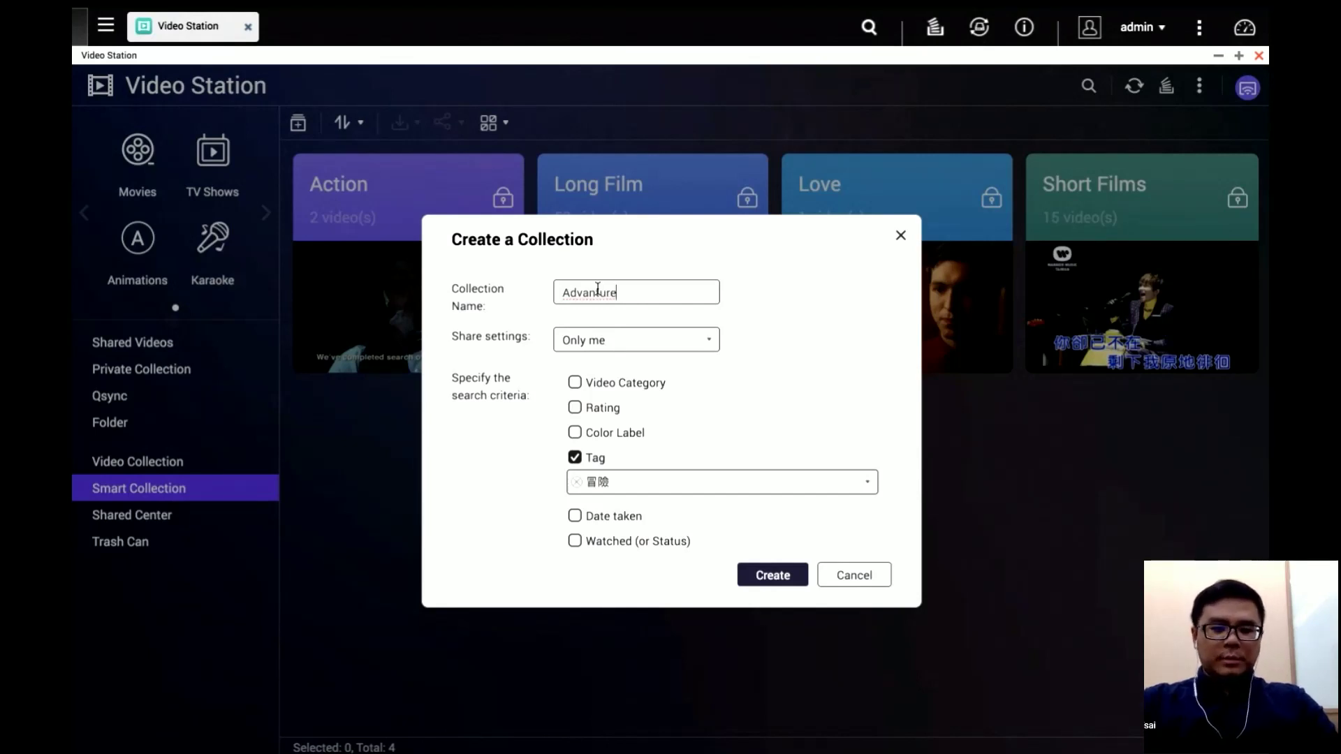
{"action": "left_click", "coordinate": [586, 294]}
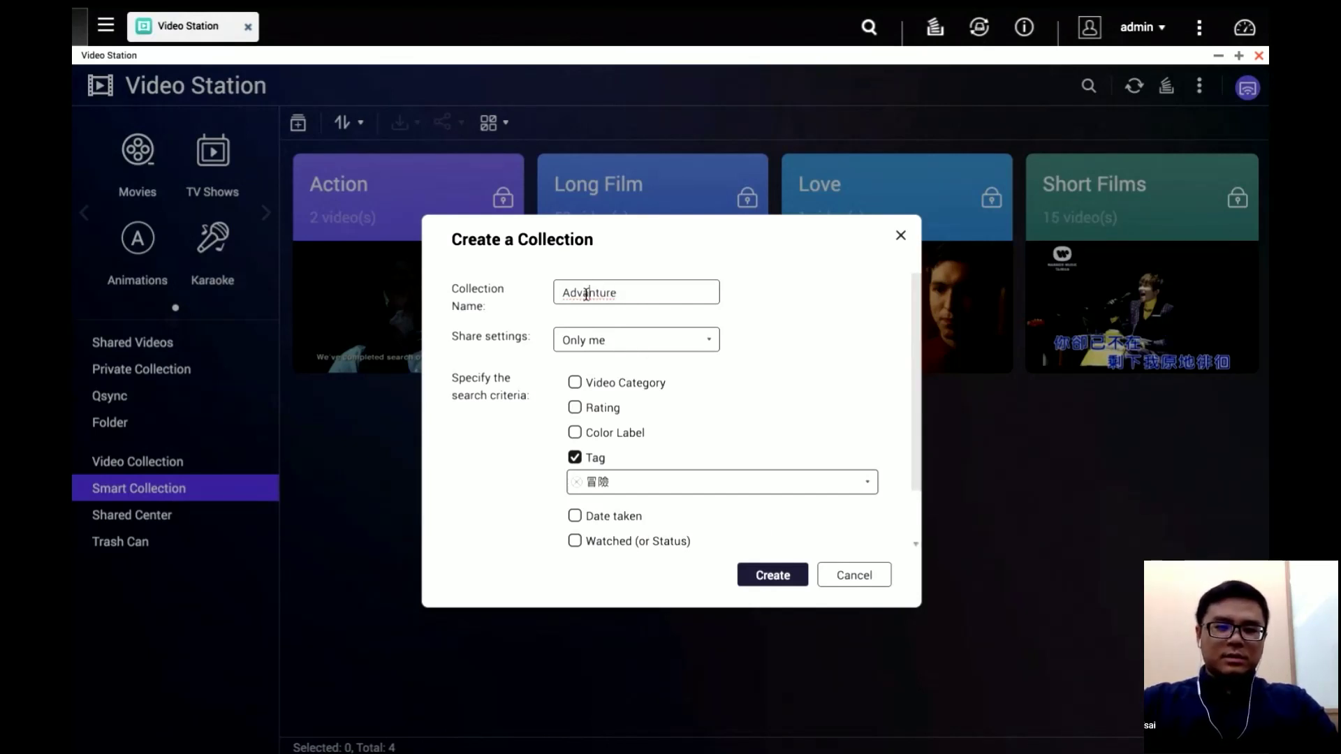
{"action": "key", "text": "BackSpace"}
{"action": "type", "text": "e"}
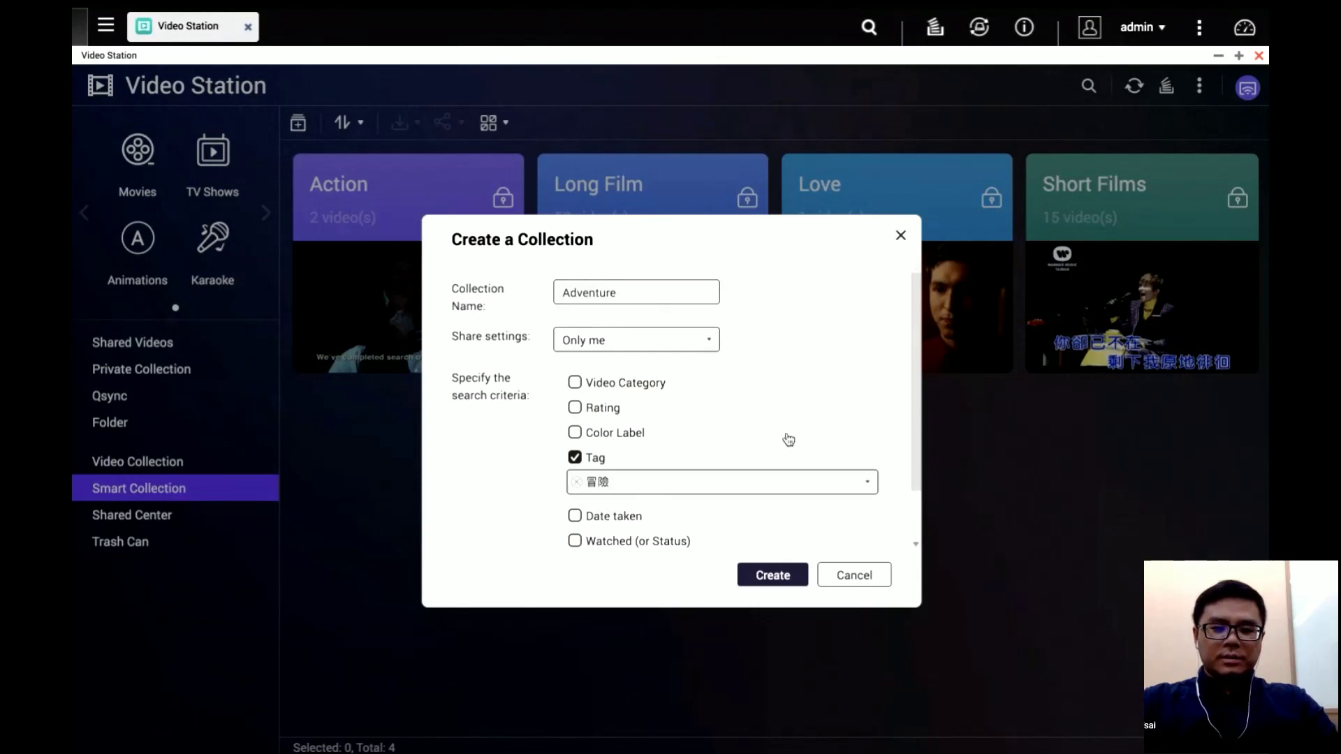
{"action": "left_click", "coordinate": [779, 574]}
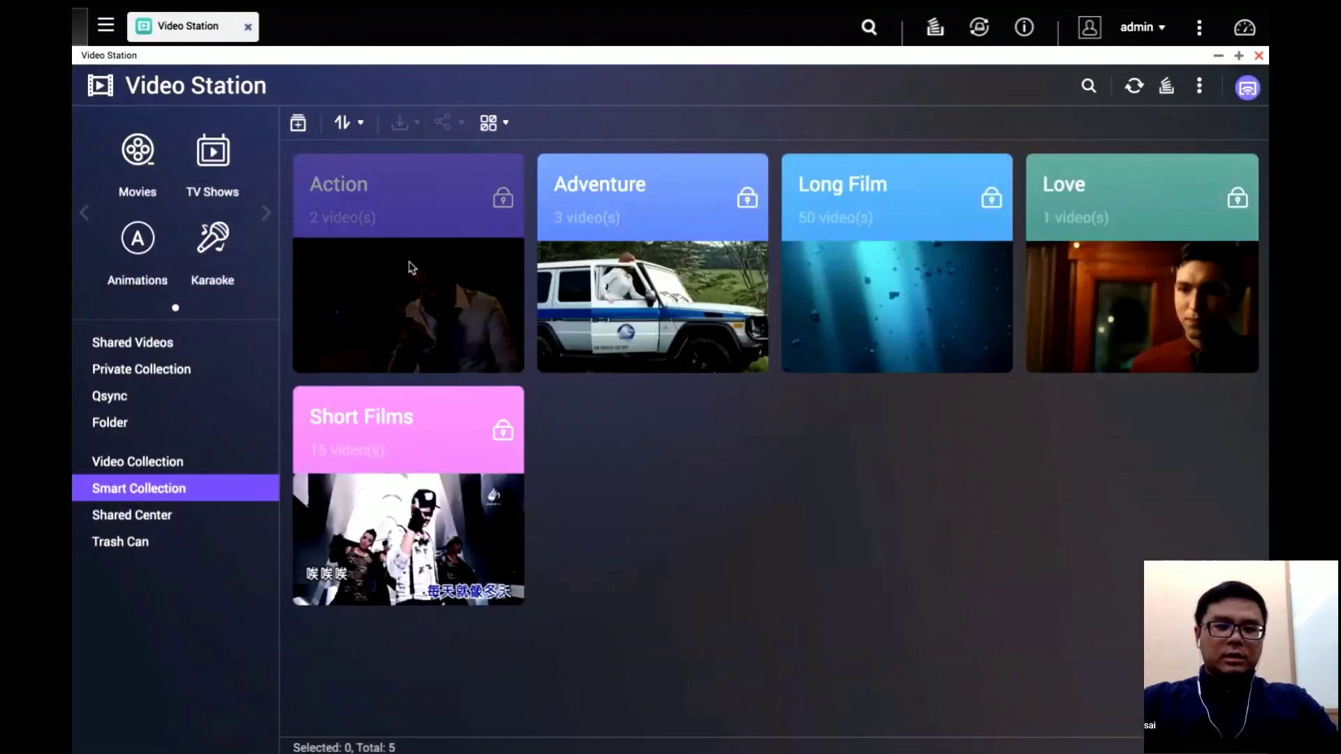
- Open the Adventure smart collection to view its videos and return to the collection list
{"action": "left_click", "coordinate": [667, 303]}
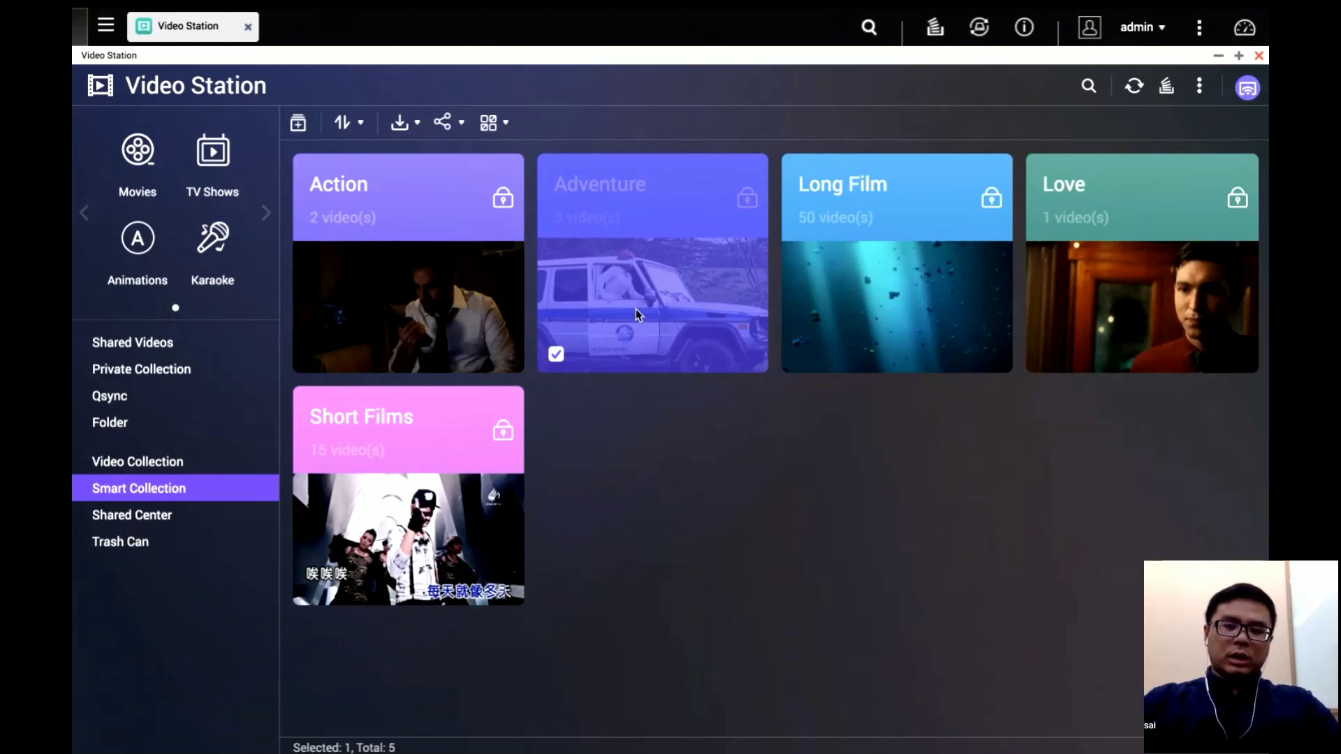
{"action": "left_click", "coordinate": [633, 224]}
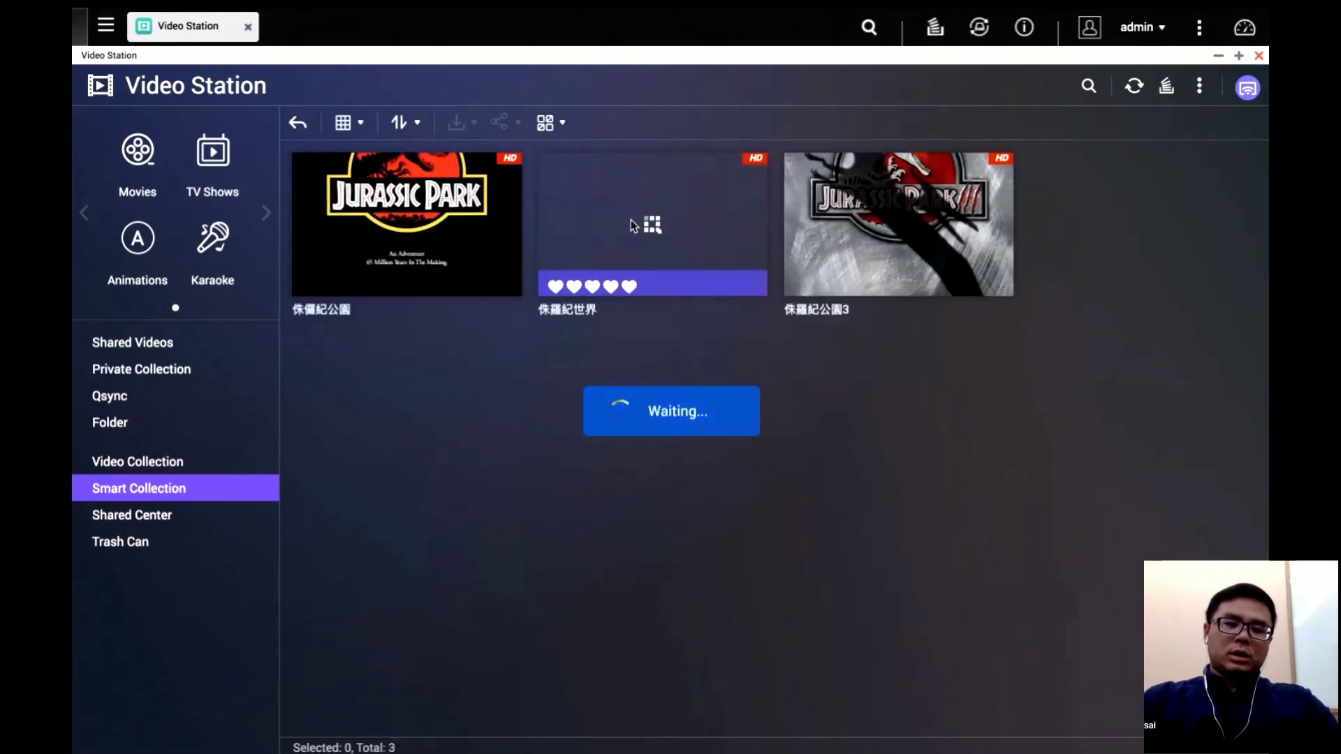
{"action": "left_click", "coordinate": [297, 123]}
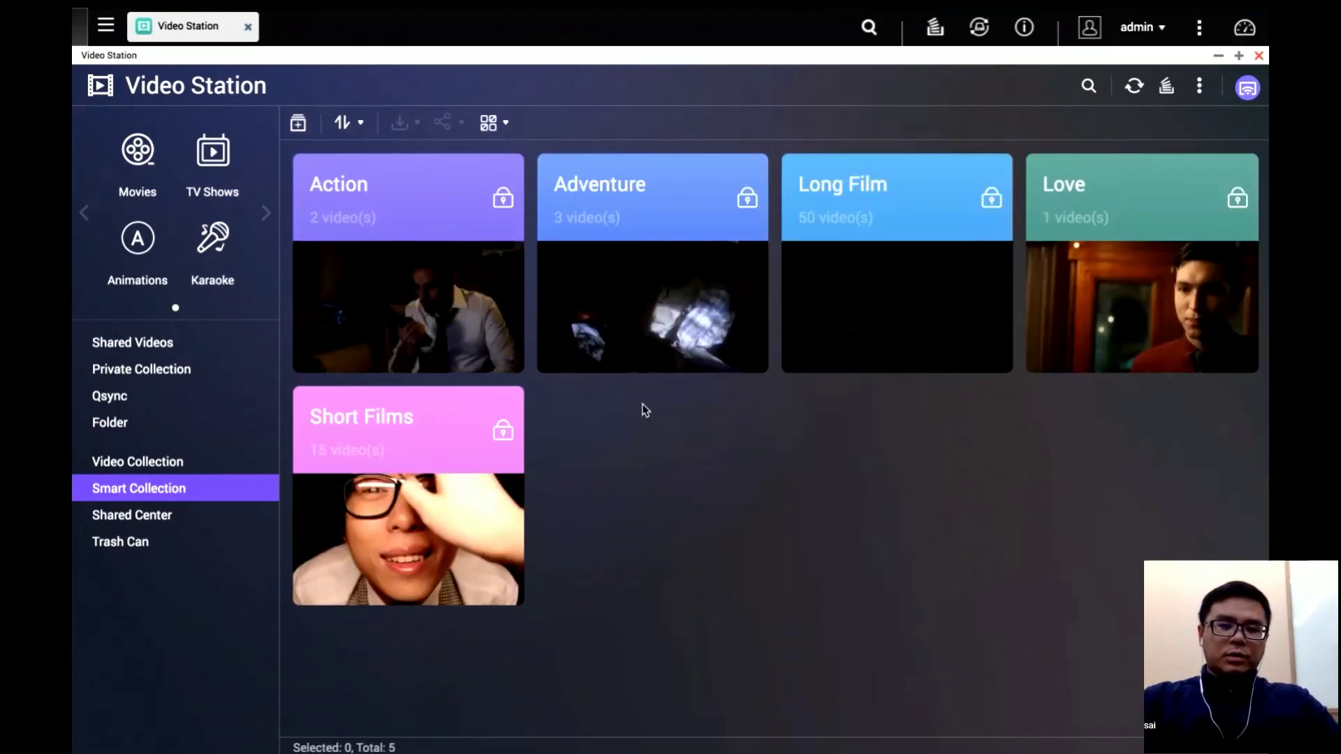
- View the video collections, and look through the Movies poster wall
{"action": "left_click", "coordinate": [175, 464]}
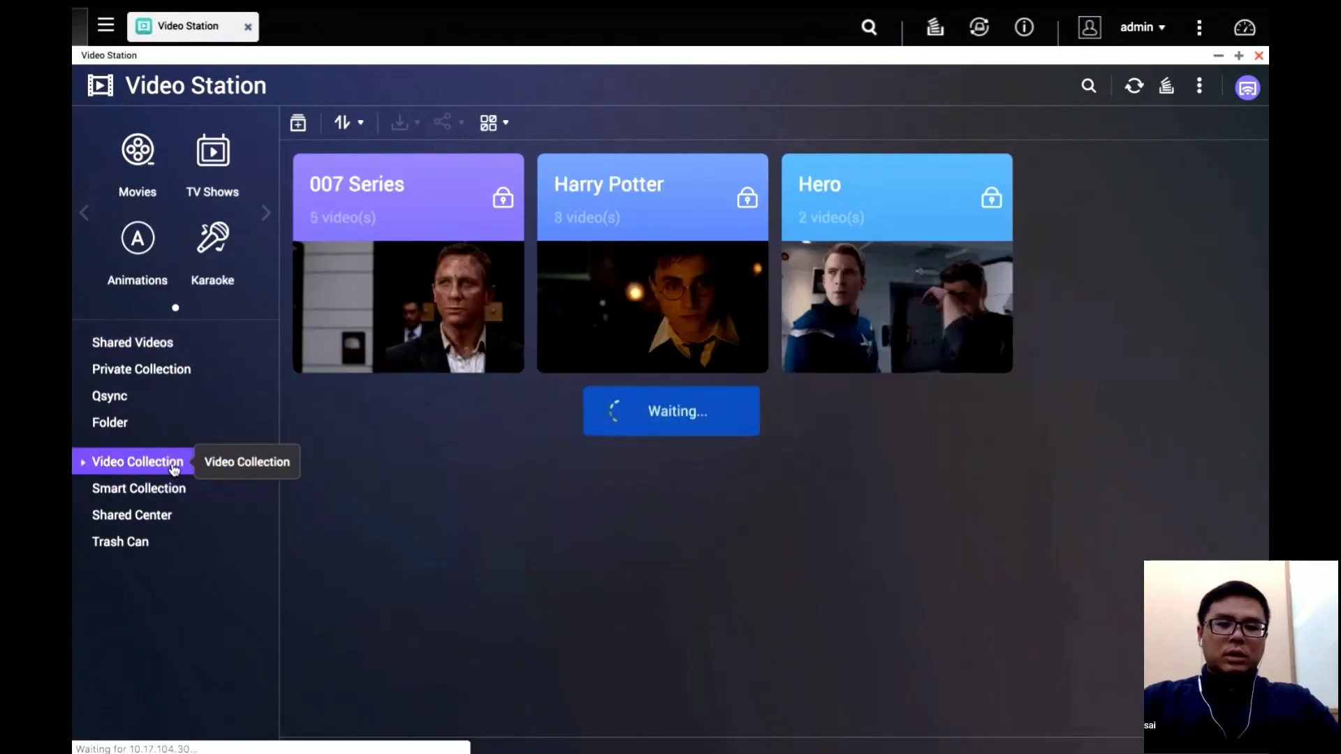
{"action": "left_click", "coordinate": [151, 176]}
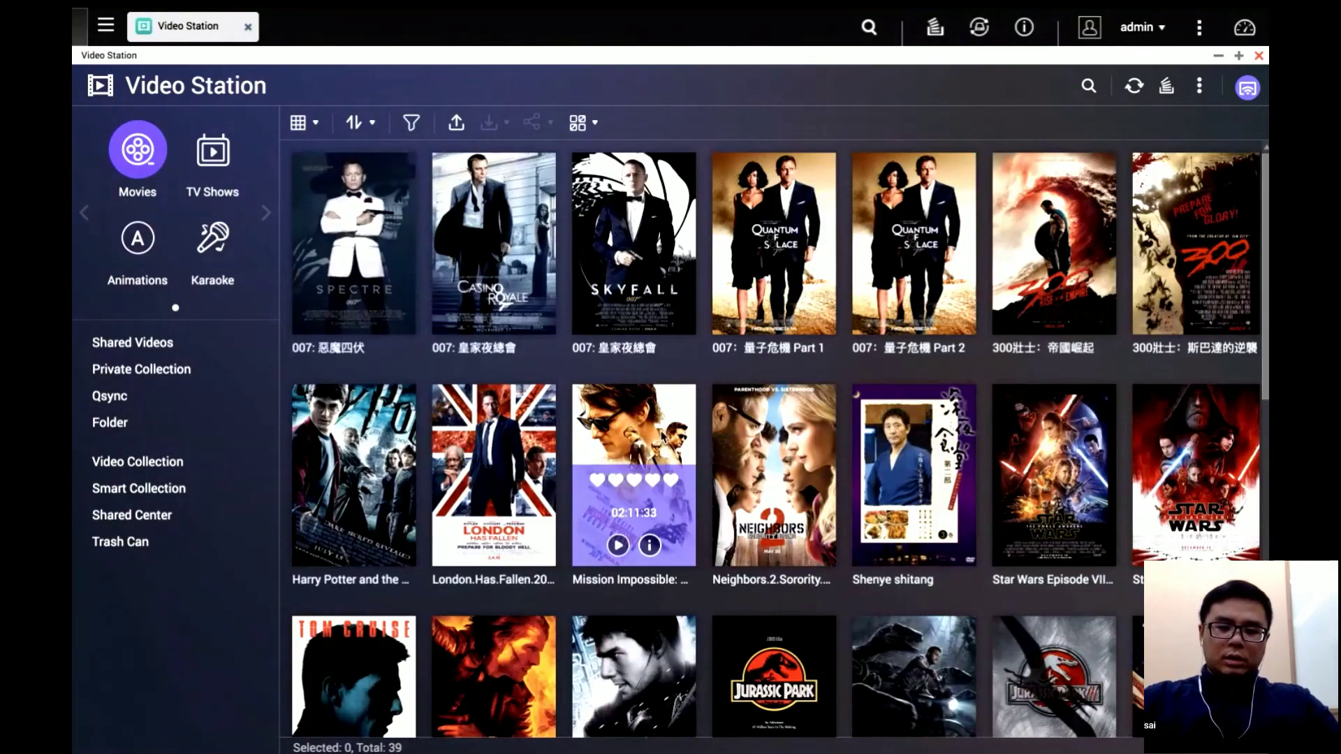
{"action": "scroll", "coordinate": [670, 398], "scroll_direction": "down", "scroll_amount": 1}
{"action": "scroll", "coordinate": [663, 437], "scroll_direction": "down", "scroll_amount": 5}
{"action": "scroll", "coordinate": [783, 360], "scroll_direction": "down", "scroll_amount": 4}
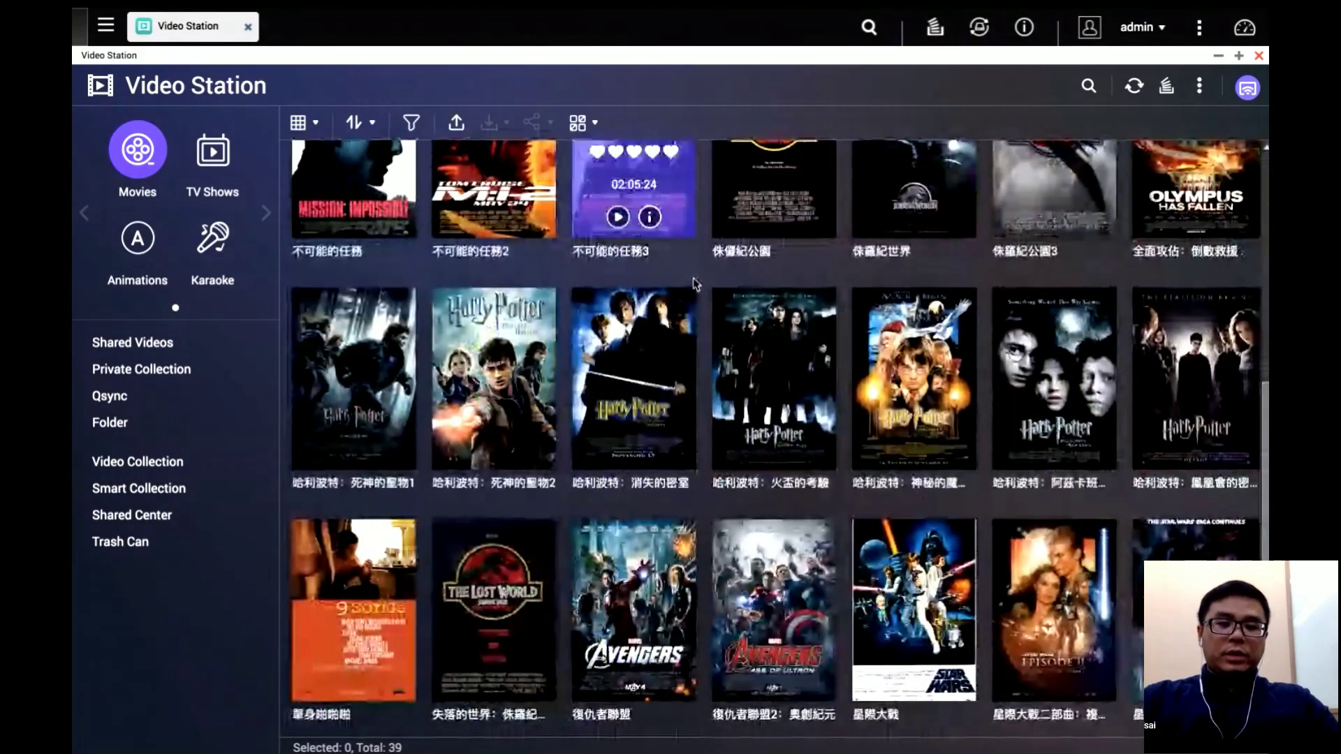
{"action": "key", "text": "alt+Tab"}
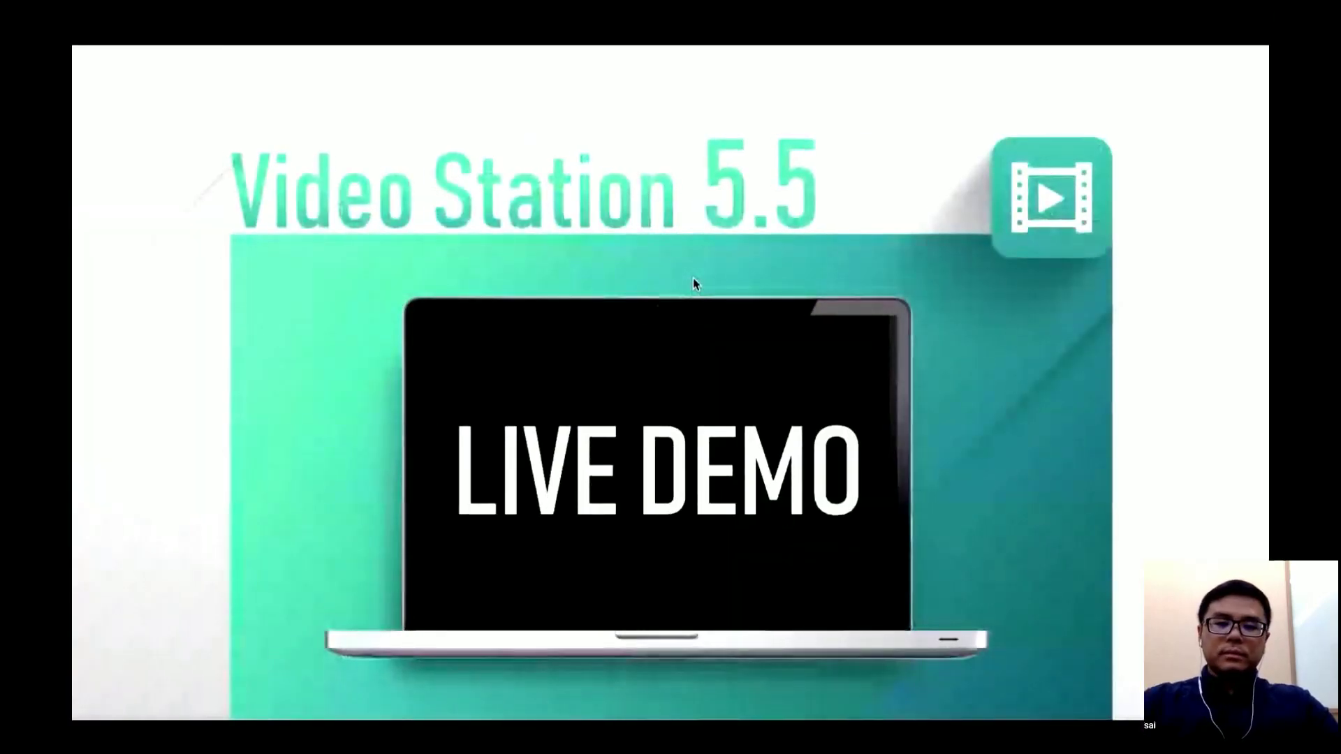
{"action": "key", "text": "Right"}
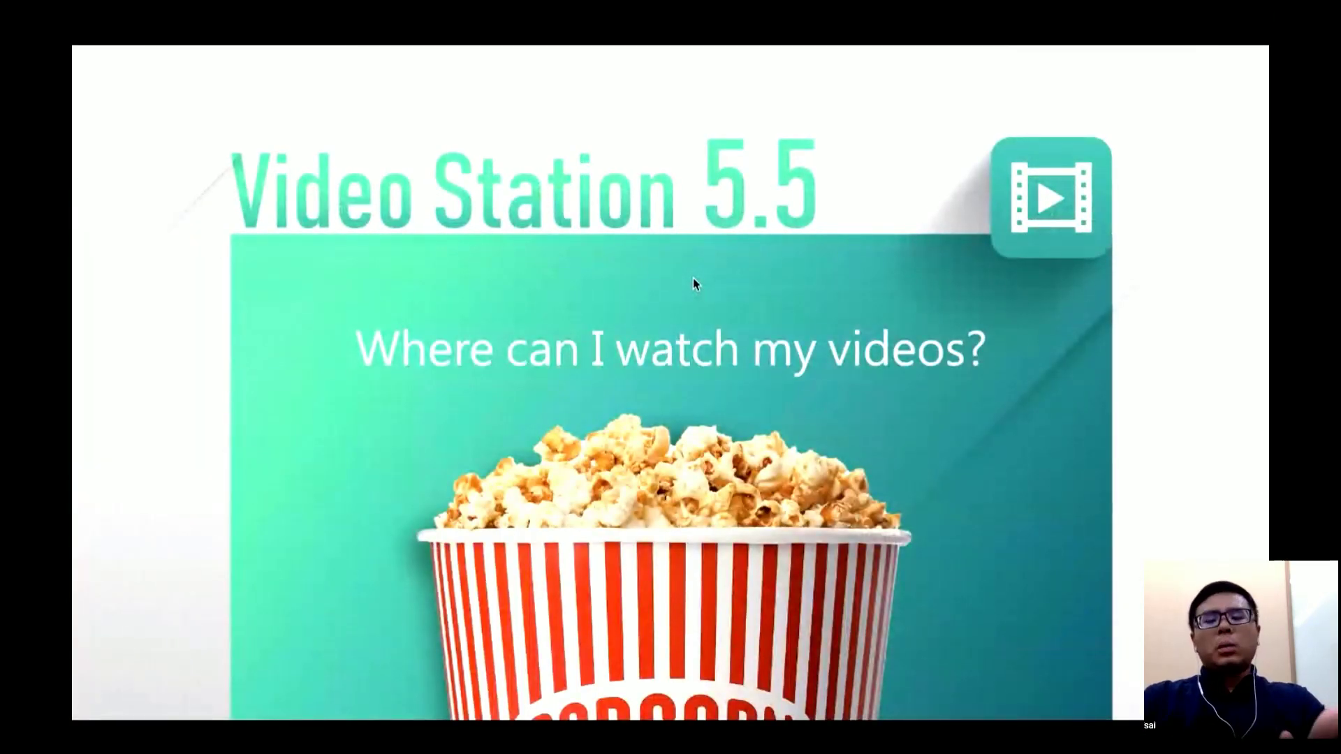